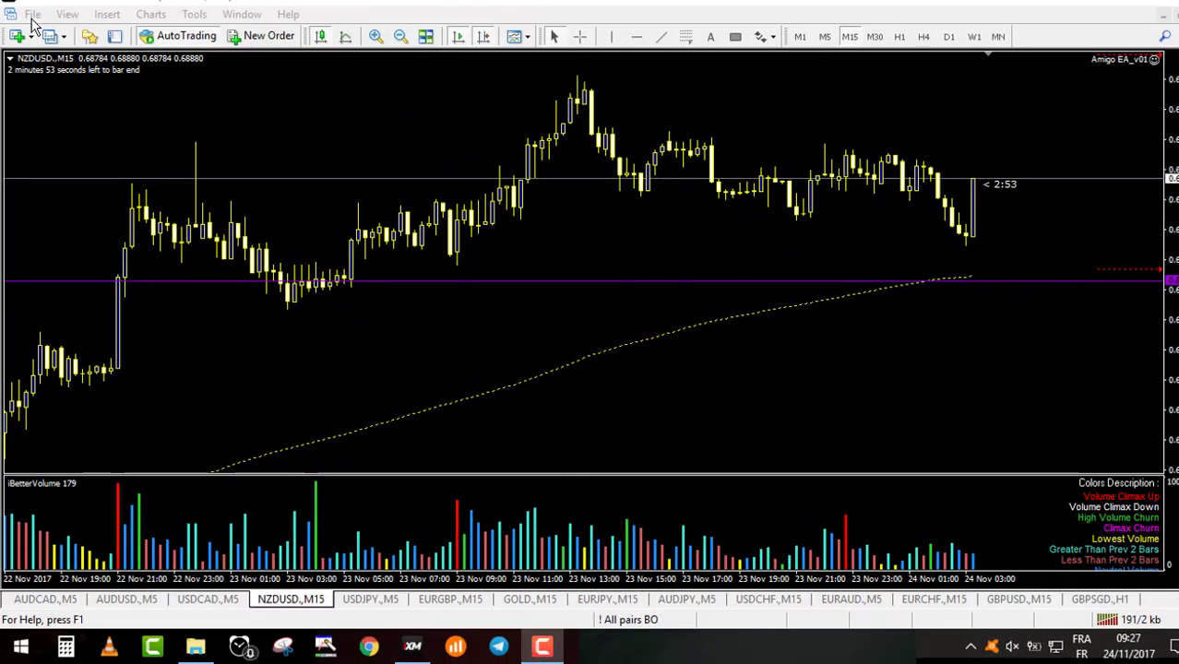
Step: Open MetaTrader 4's File menu over the NZDUSD M15 chart
left_click(32, 14)
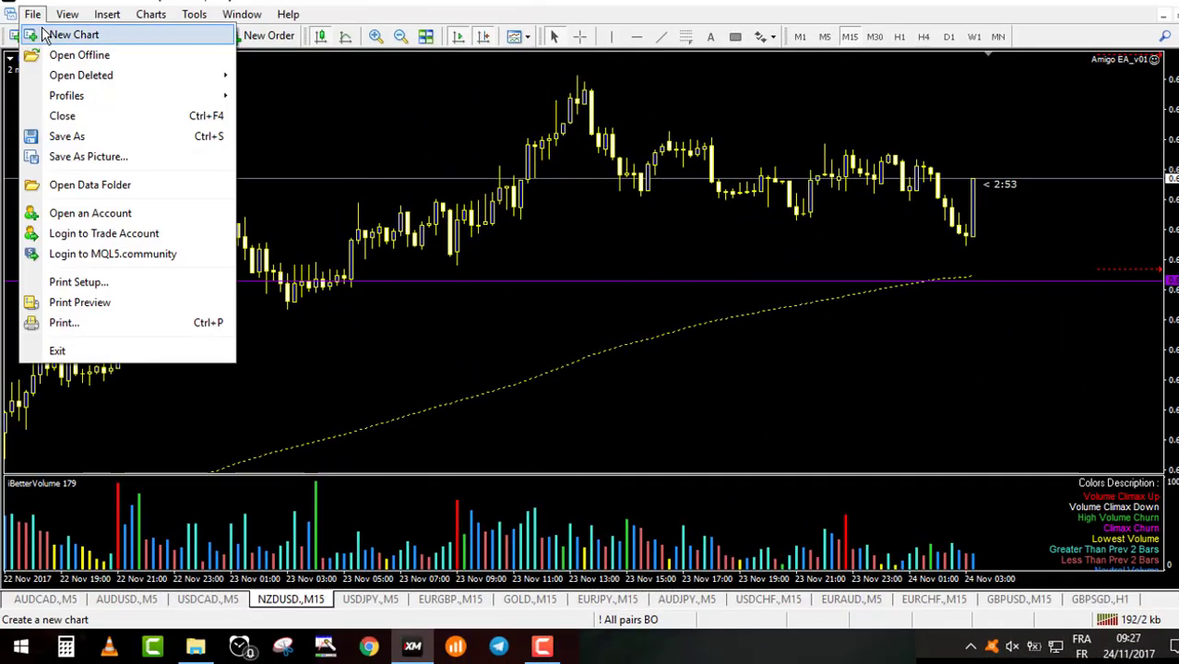
Step: Open the terminal's data folder and select the MQL4, profiles and templates folders
left_click(105, 181)
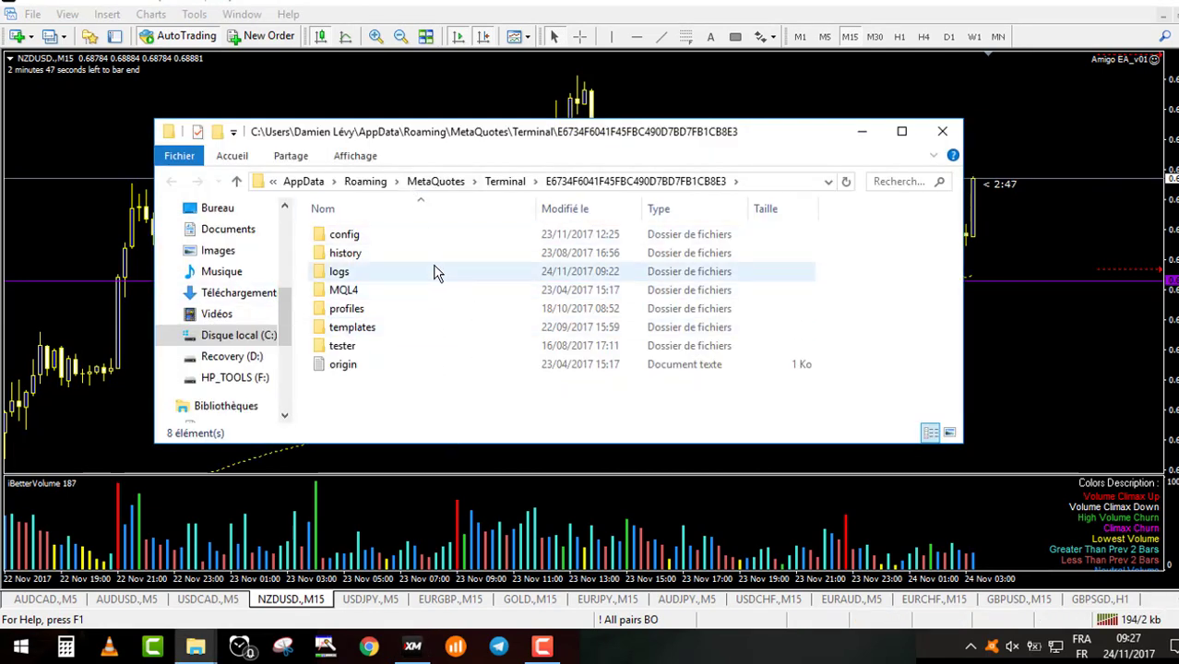
mouse_move(437, 274)
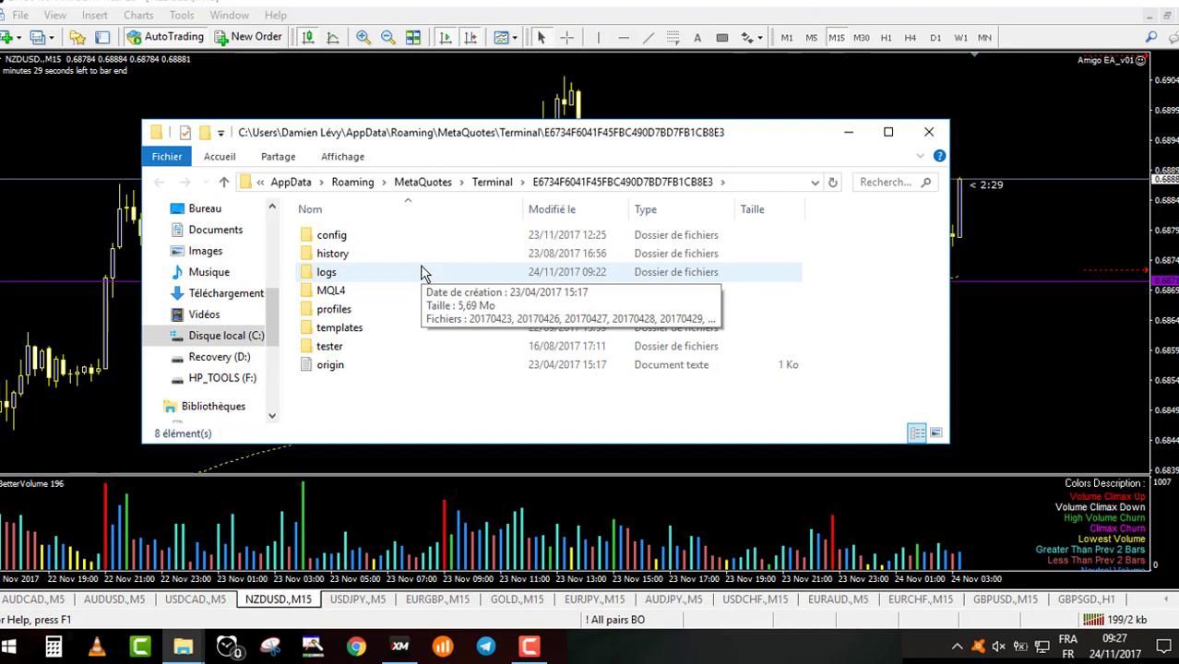
left_click(332, 252)
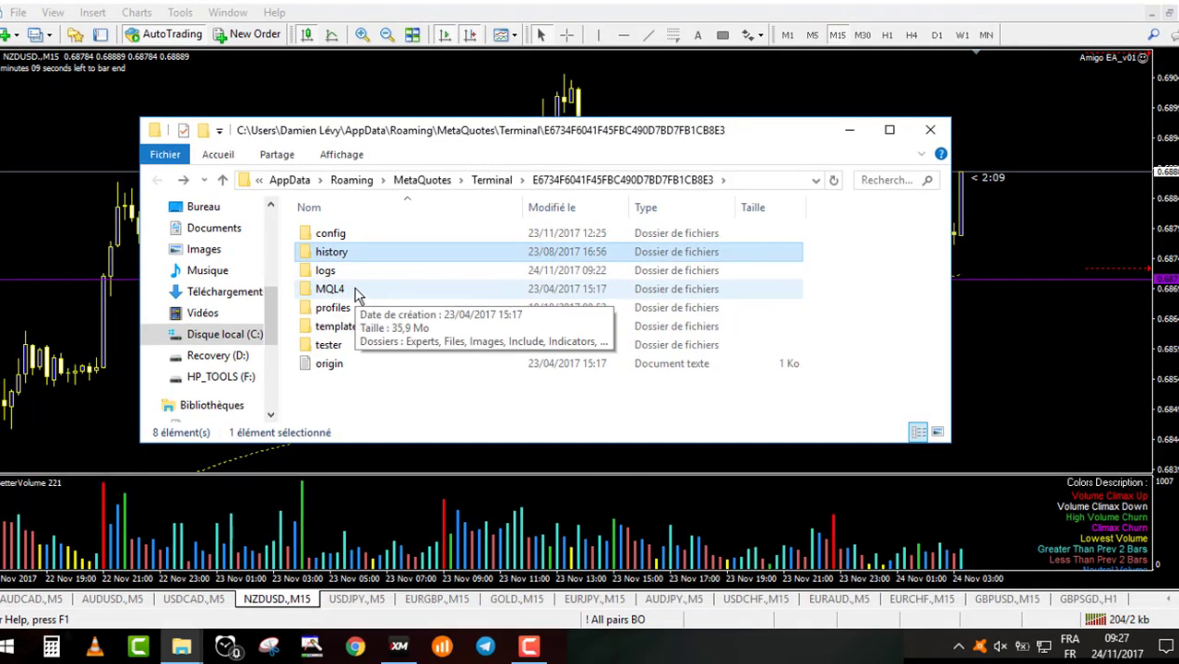
left_click(348, 293)
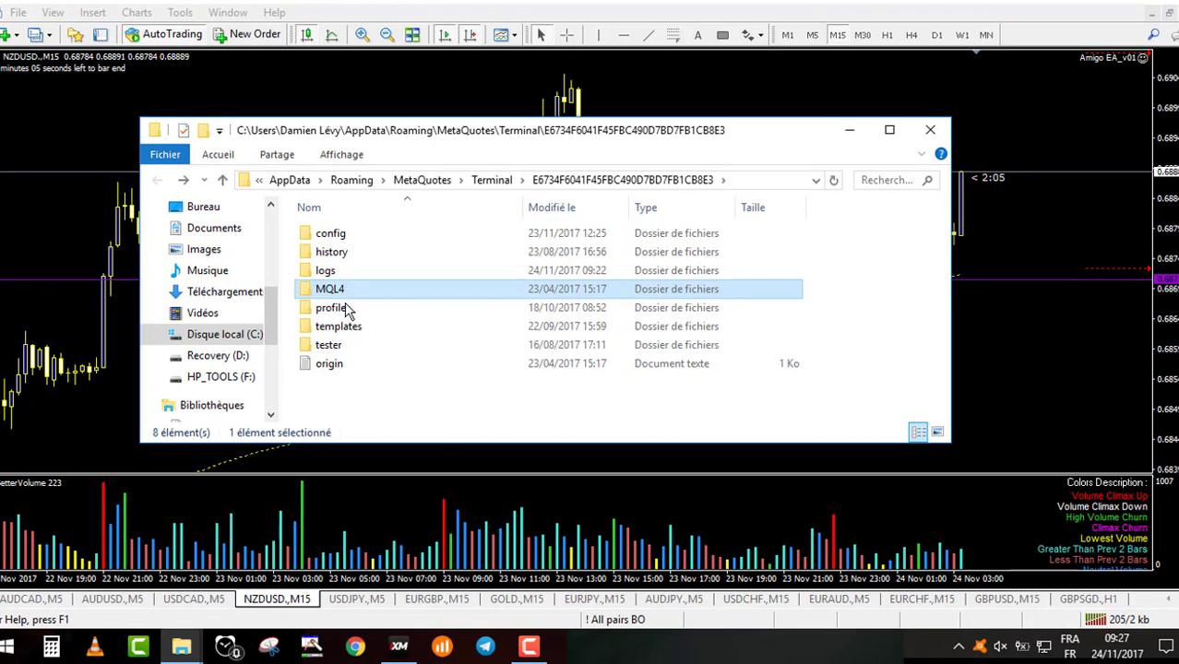
left_click(344, 310, "ctrl")
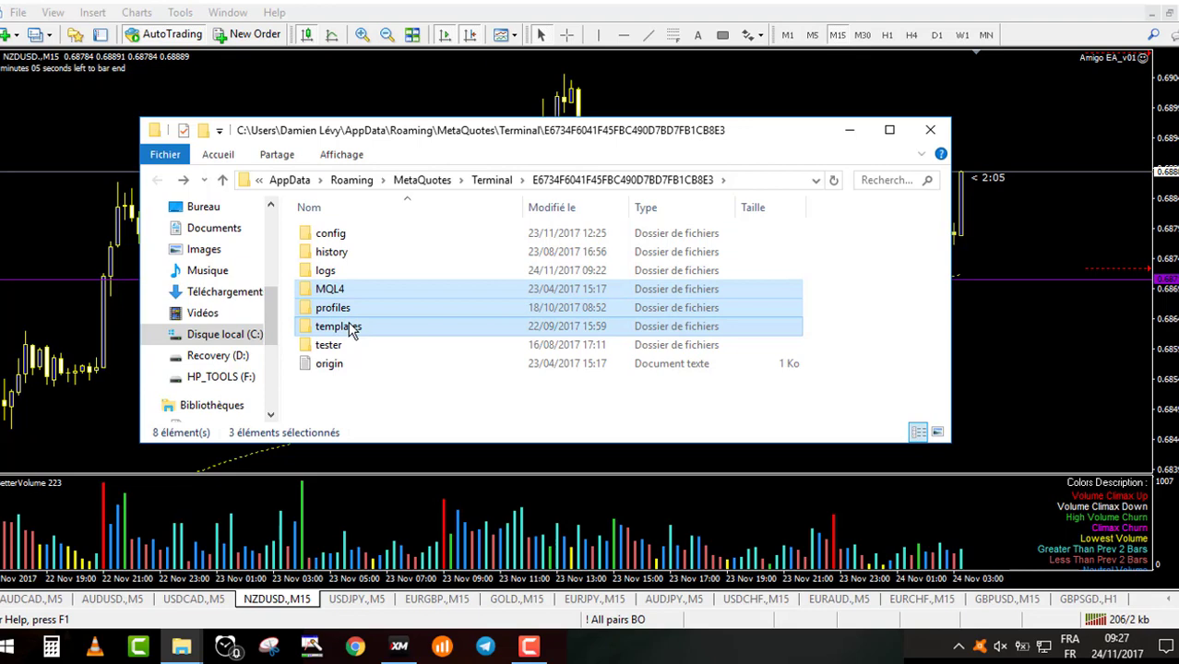
Step: Zip the three selected folders with WinZip (173.67 MB to 27.86 MB) and select the new zip
right_click(357, 337)
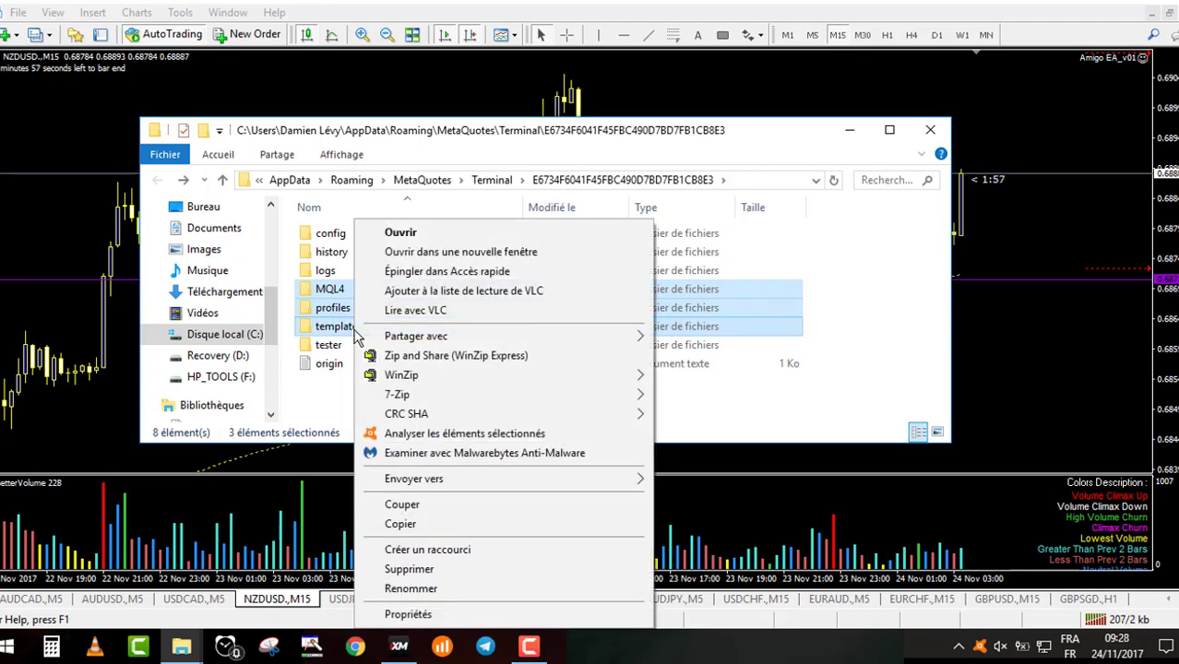
mouse_move(401, 375)
left_click(682, 373)
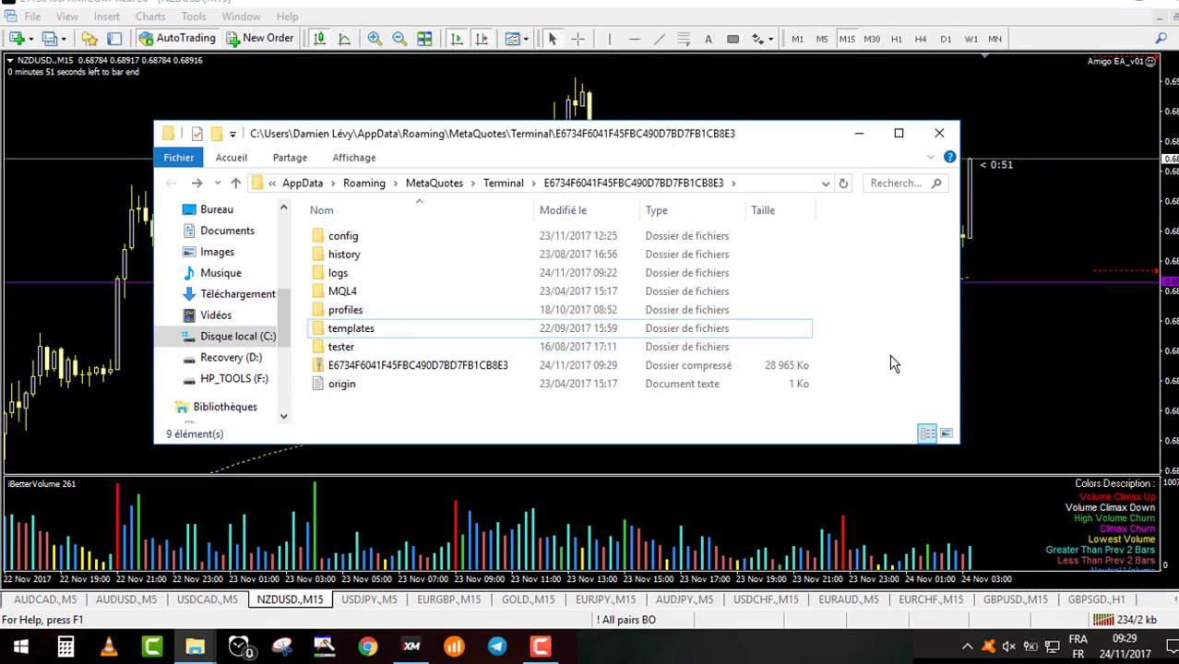
mouse_move(356, 367)
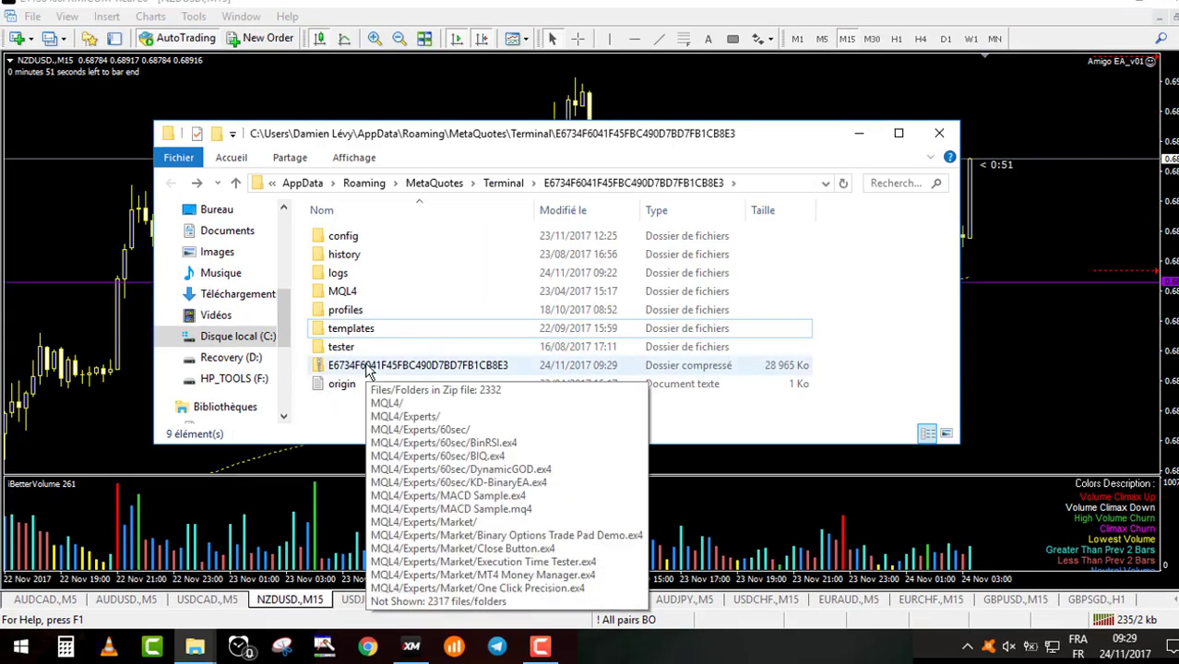
left_click(367, 368)
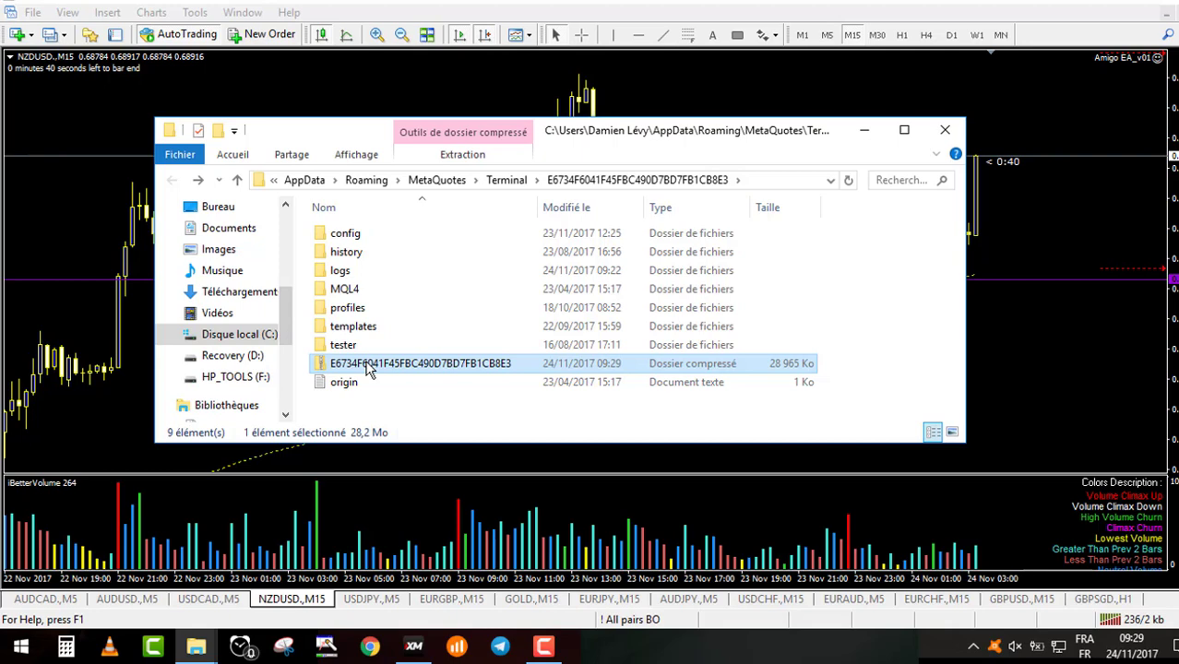
Step: In Telegram, show the sent 28.2 MB data zip in its folder on disk
left_click(503, 649)
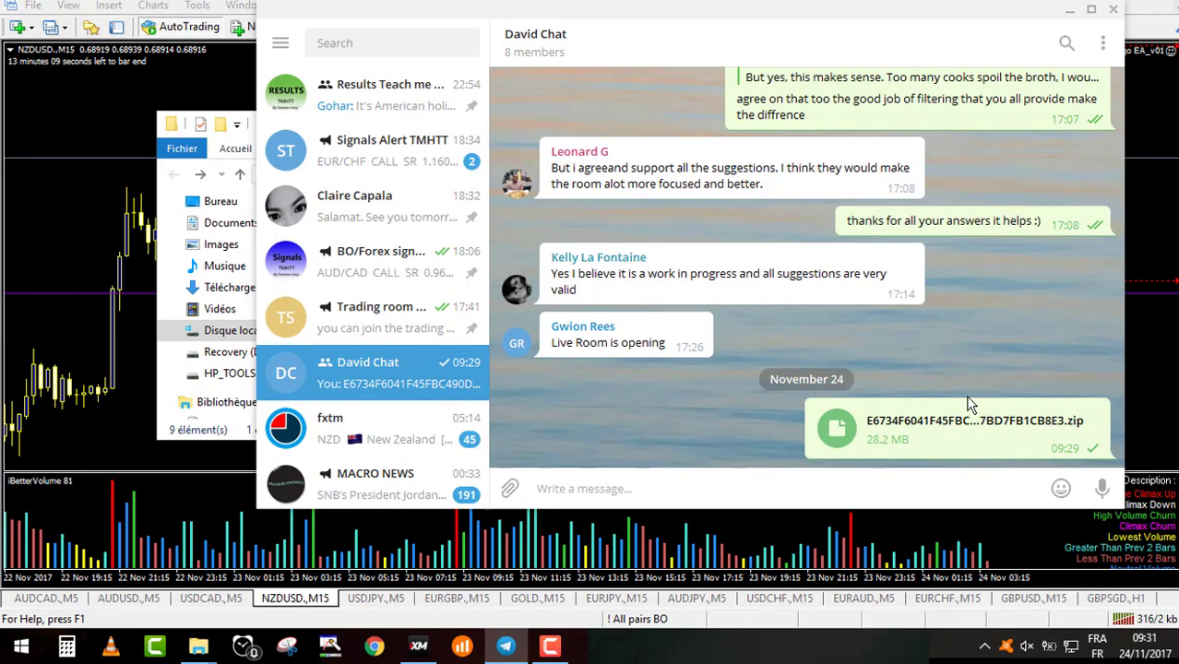
right_click(858, 440)
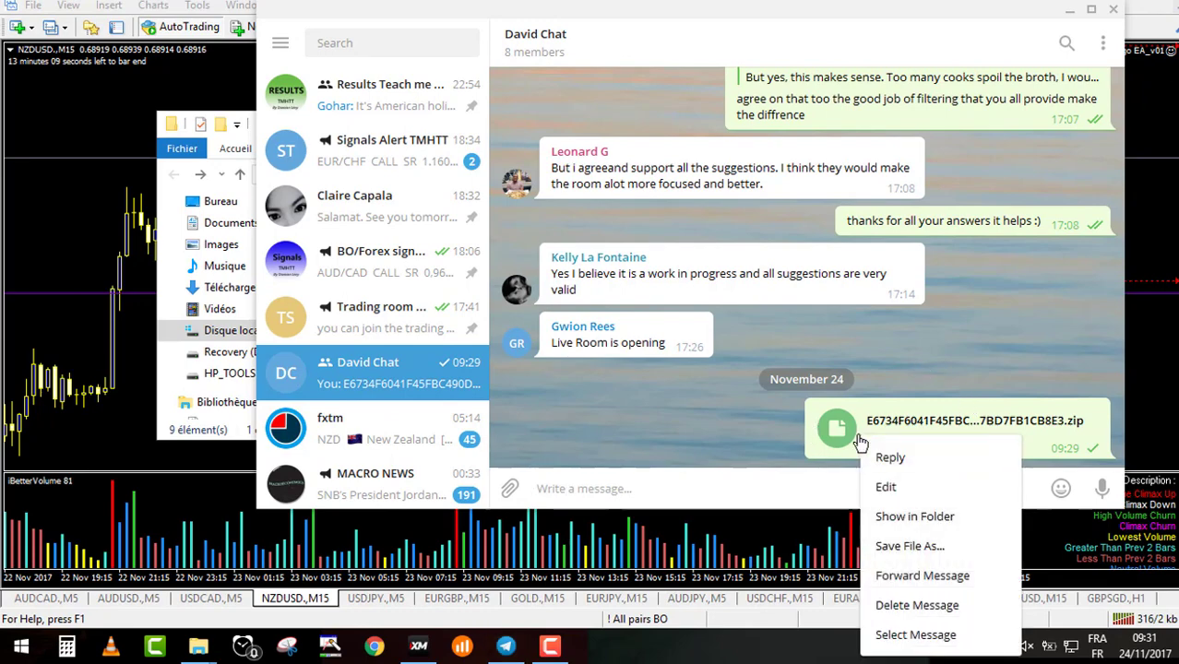
left_click(918, 519)
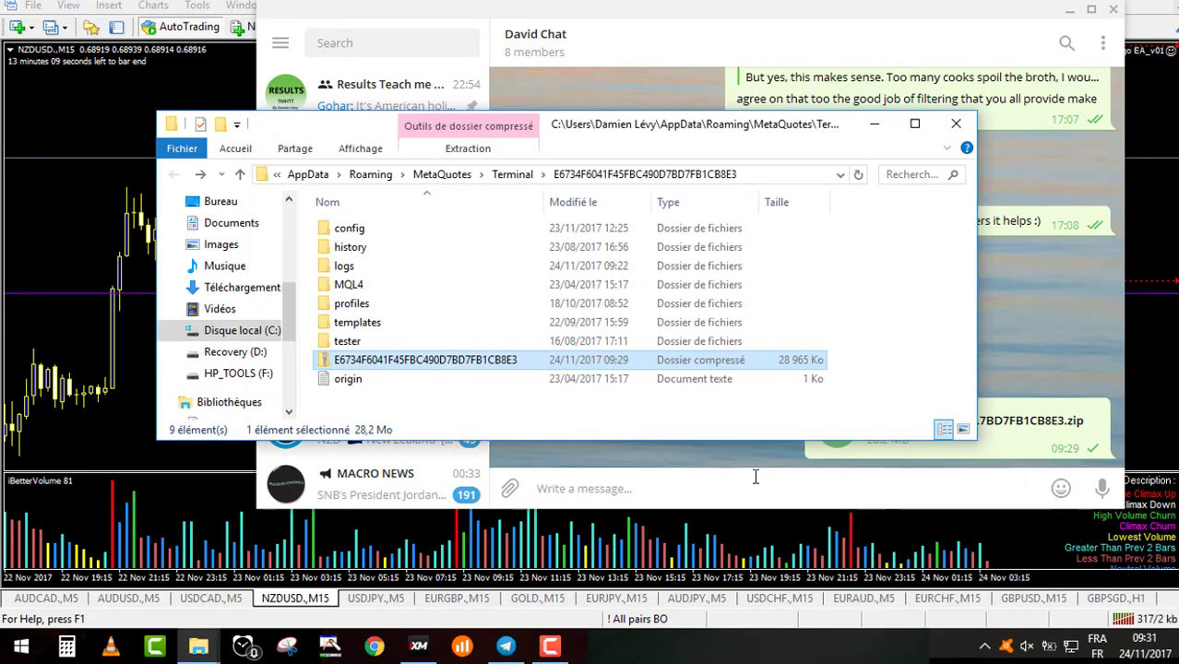
Step: Cut the data zip file and close the Explorer window
right_click(458, 366)
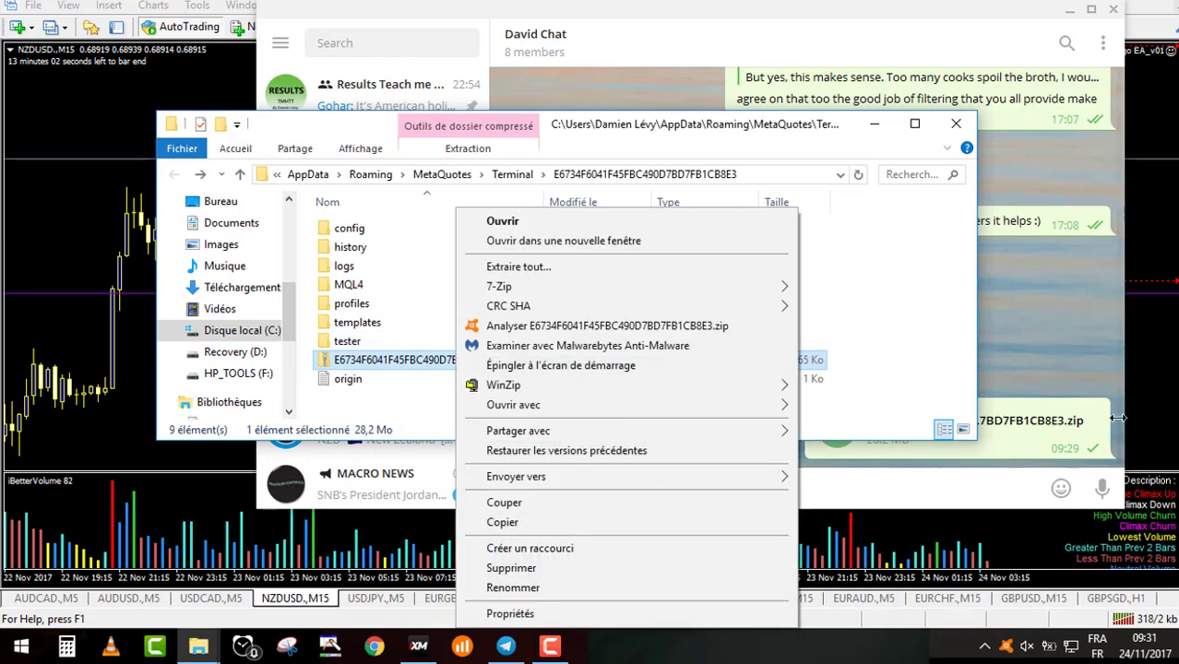
mouse_move(601, 415)
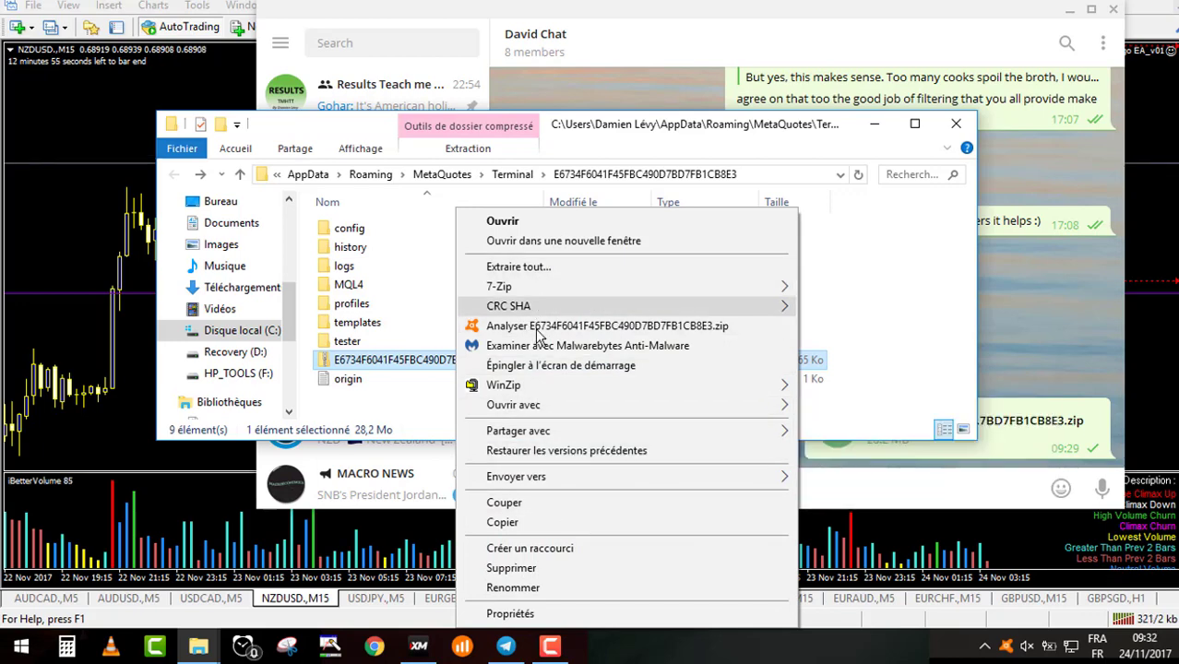
left_click(541, 502)
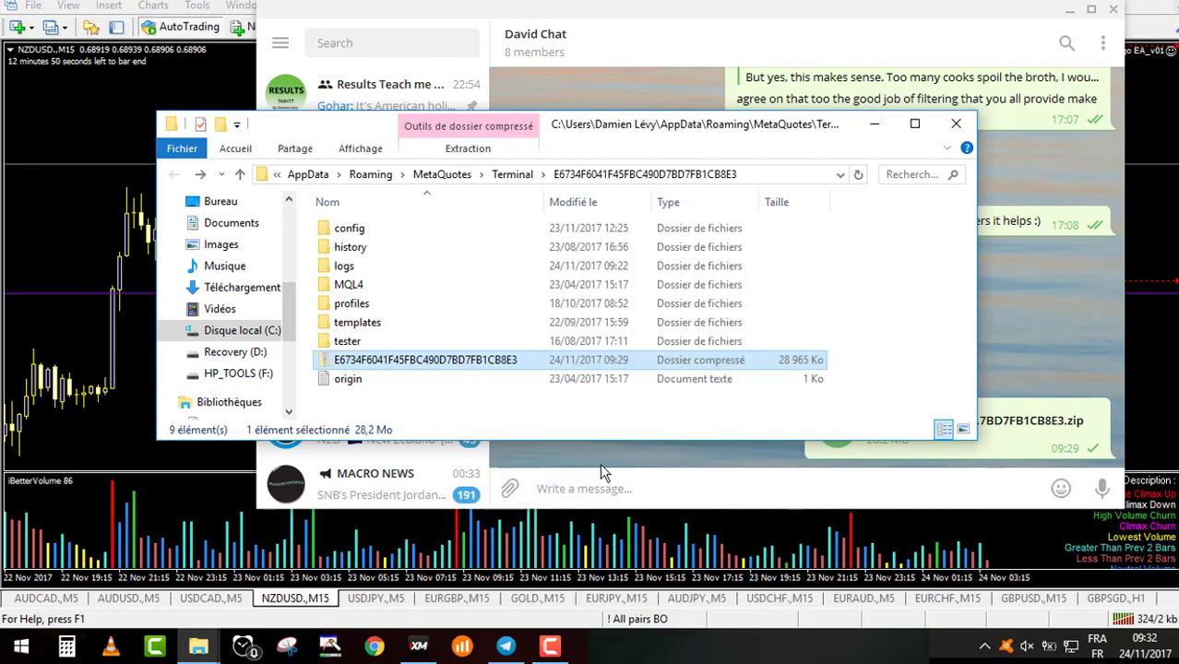
left_click(956, 123)
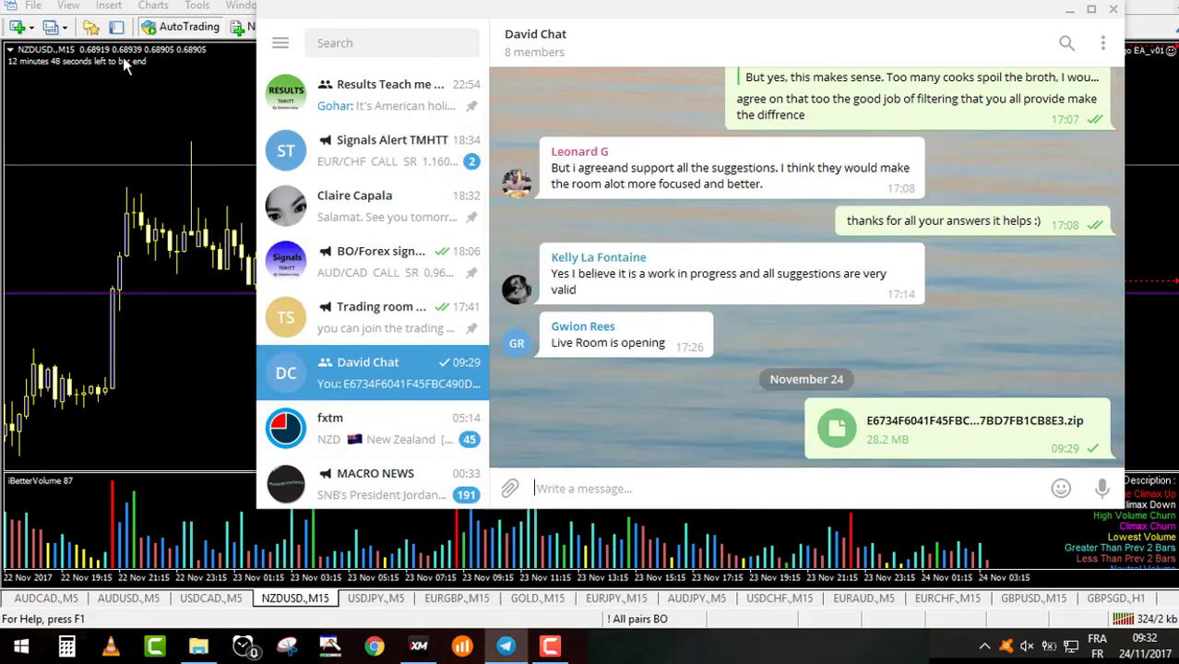
Step: Paste the 28,965 KB zip into MT4's data folder and bring up its WinZip options
left_click(37, 6)
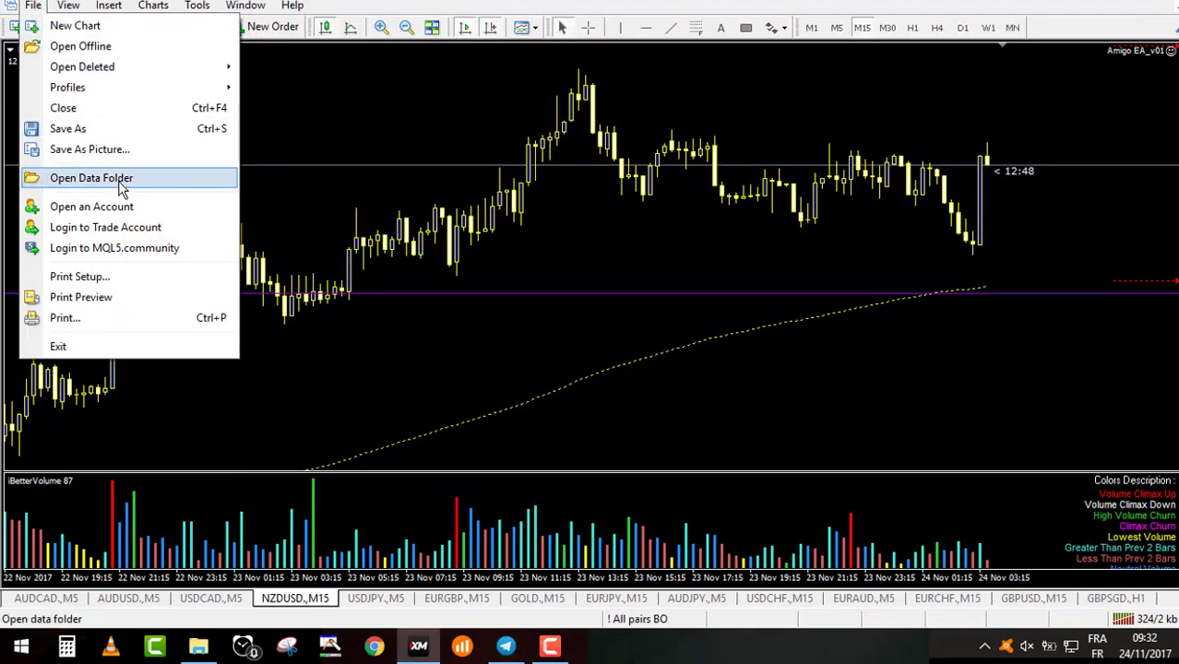
left_click(119, 182)
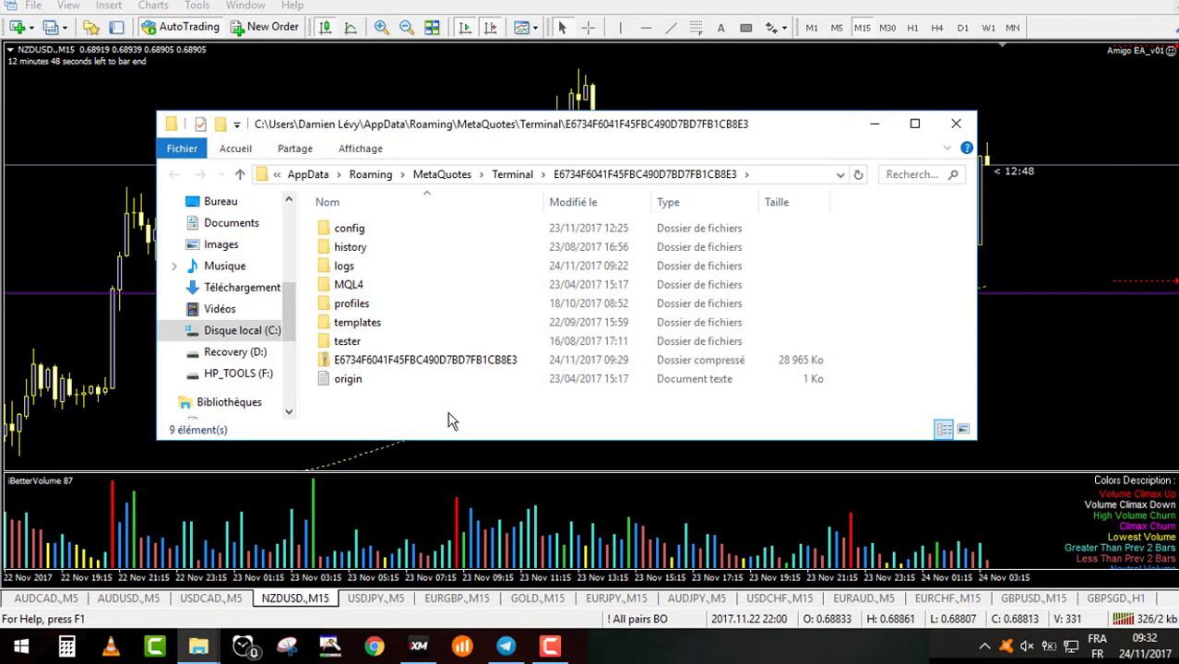
right_click(408, 391)
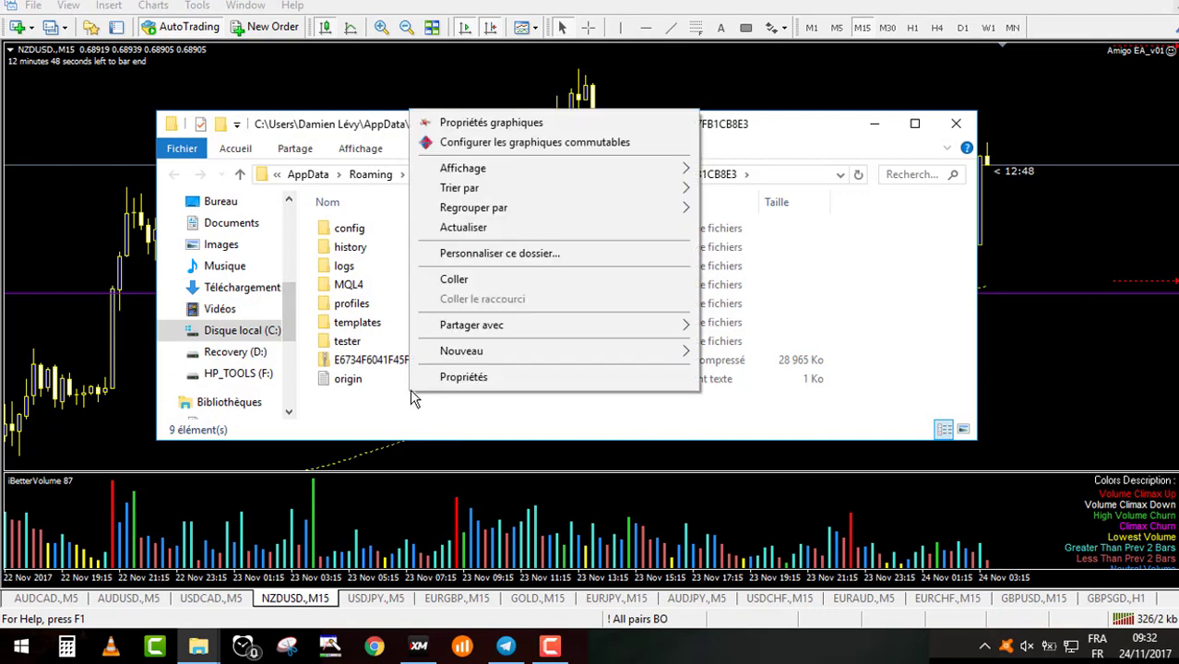
left_click(470, 279)
right_click(380, 361)
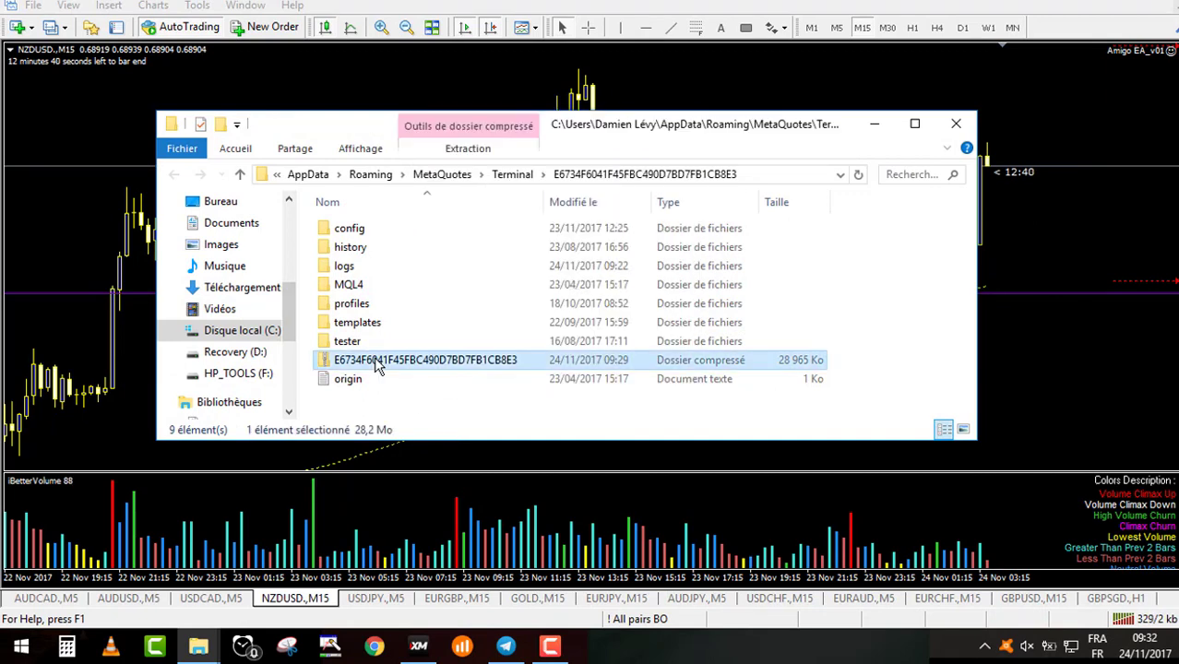
mouse_move(558, 367)
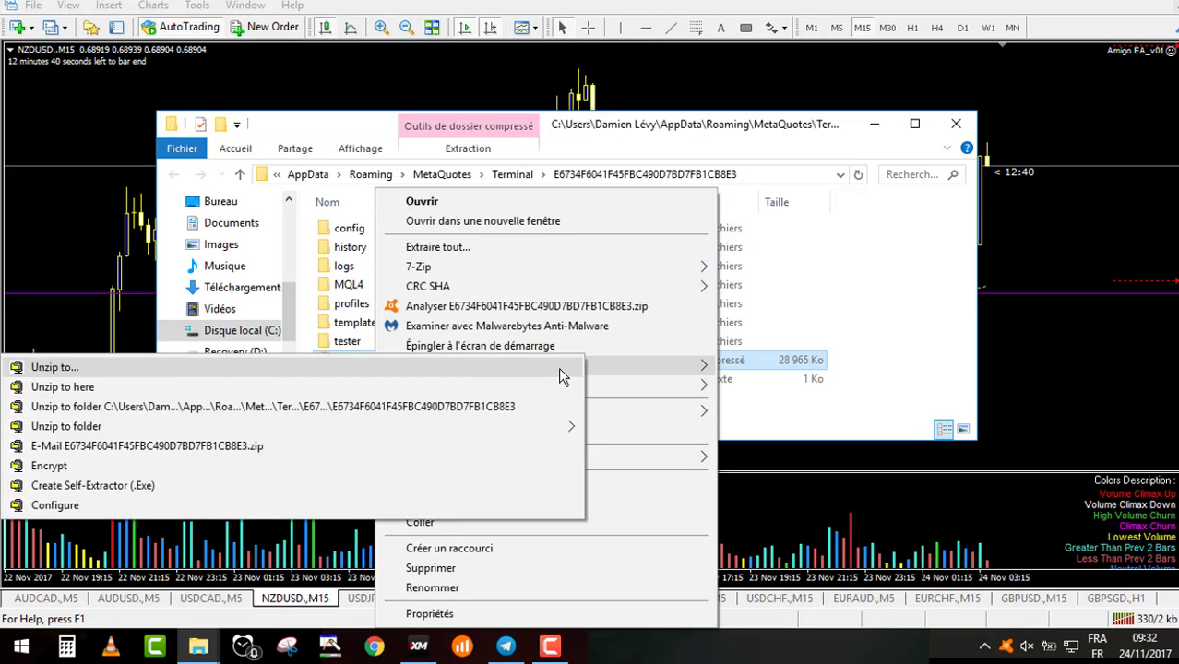
Step: Unzip the archive here, skipping every already-existing file, and decline viewing the output
left_click(63, 387)
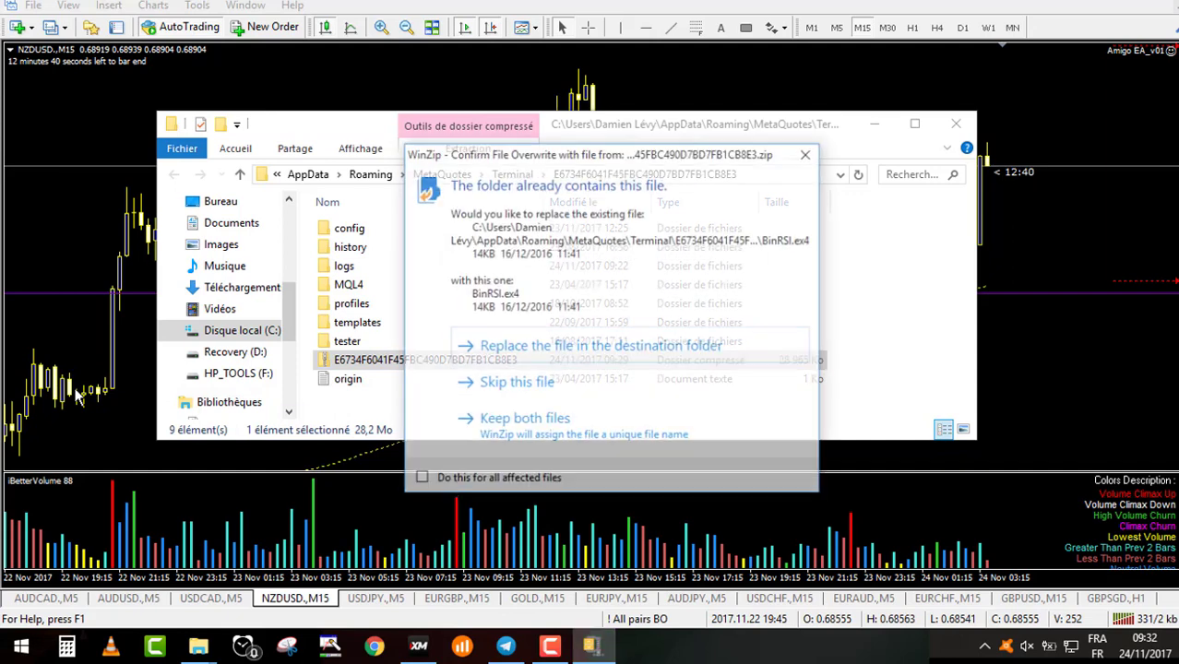
left_click(420, 479)
left_click(526, 391)
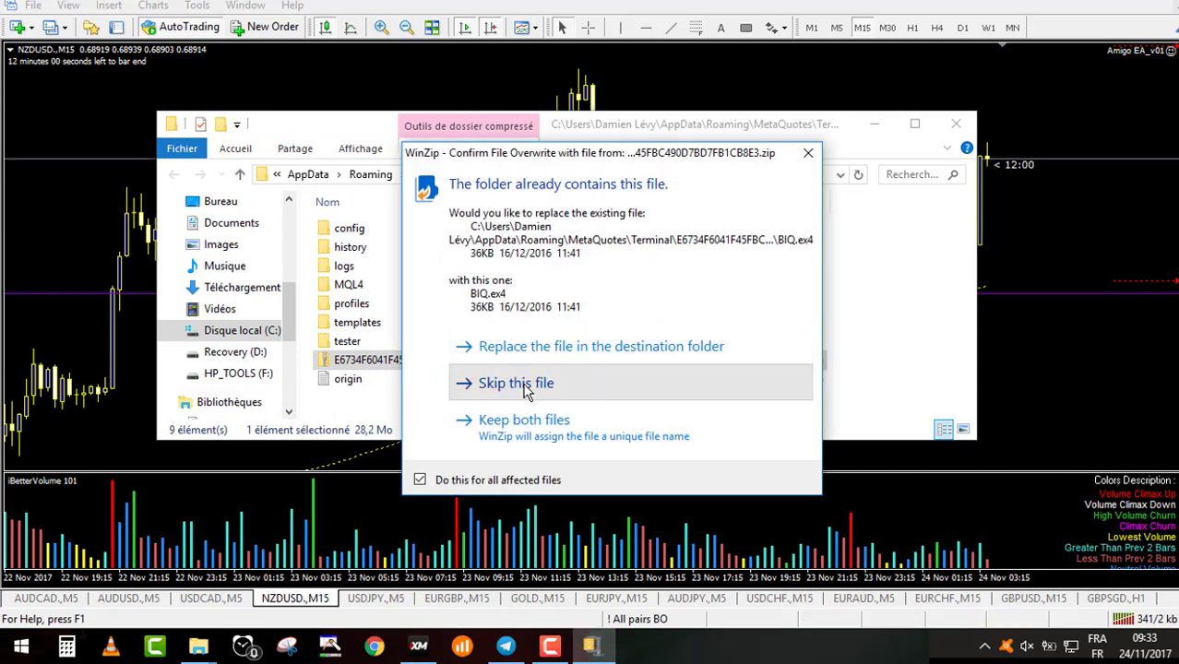
left_click(526, 391)
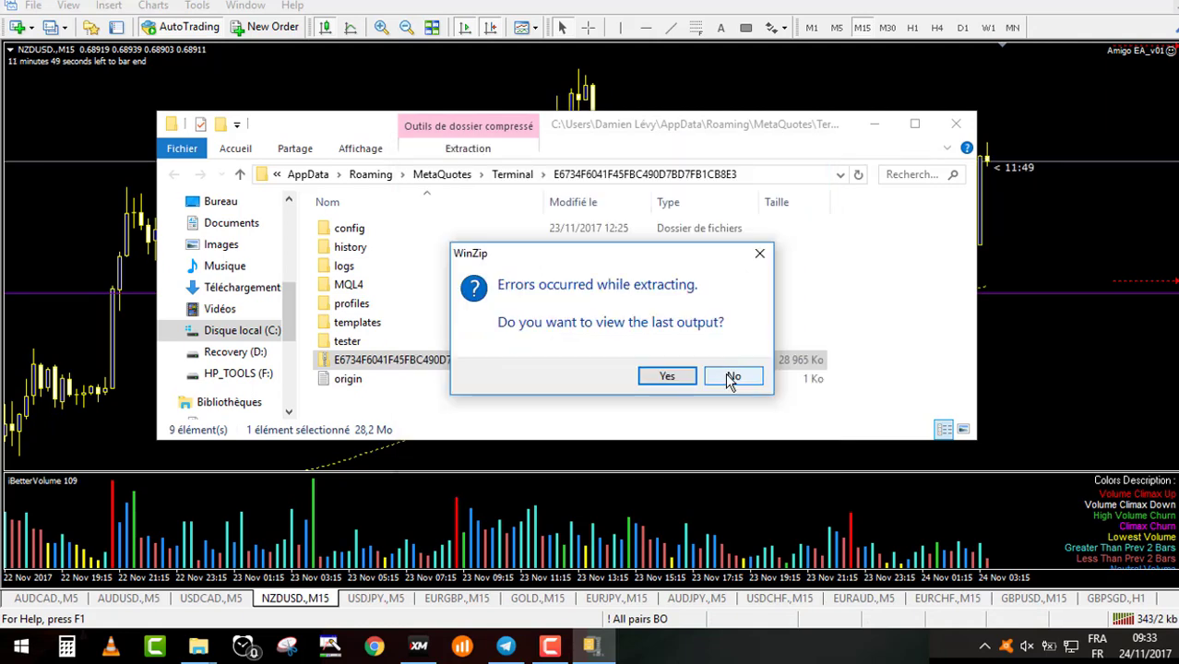
left_click(725, 372)
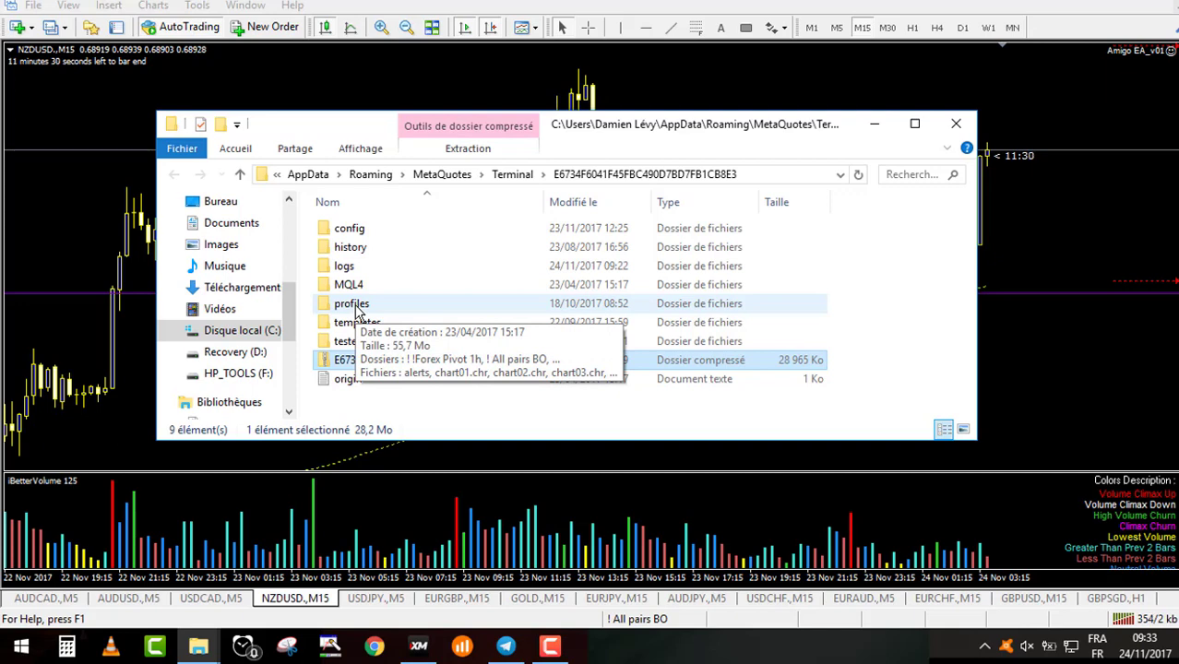
Step: Browse the 15 chart files inside profiles' '! All pairs BO', then return to profiles
double_click(356, 310)
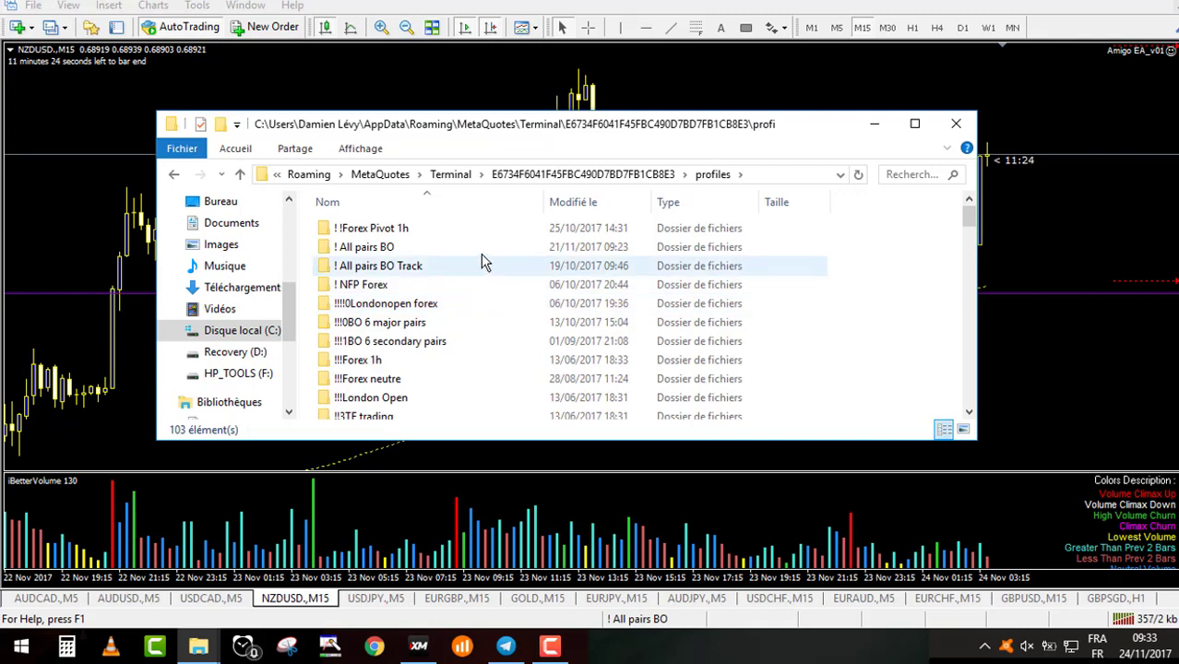
left_click(377, 249)
double_click(376, 251)
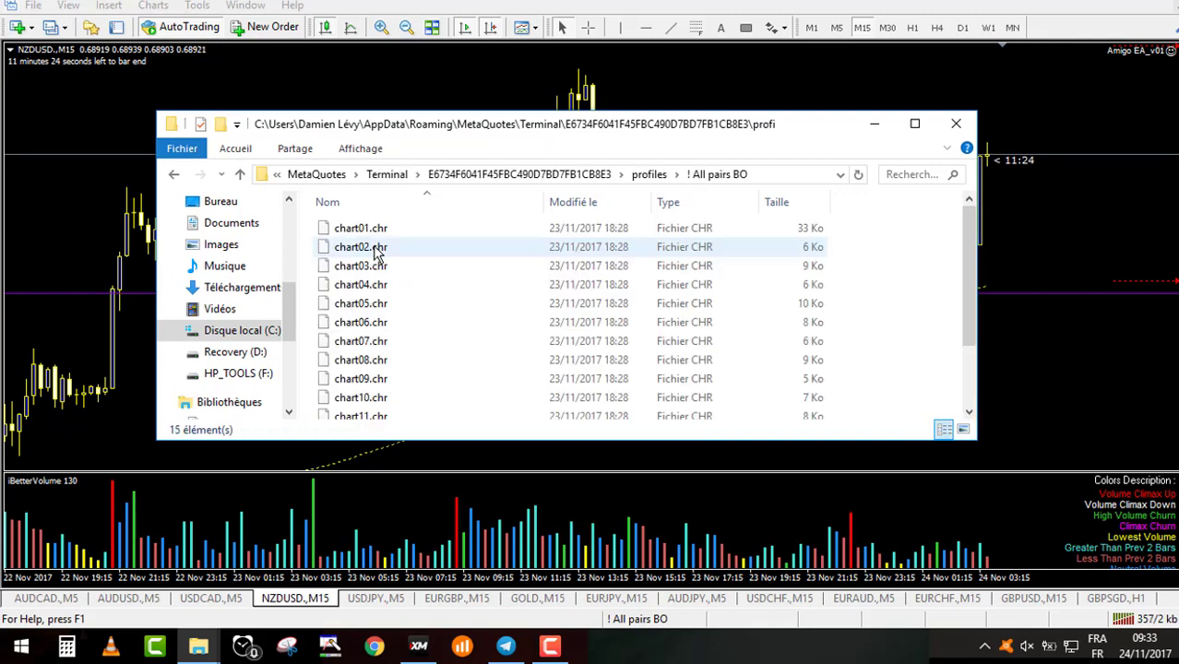
scroll(442, 318, "down", 2)
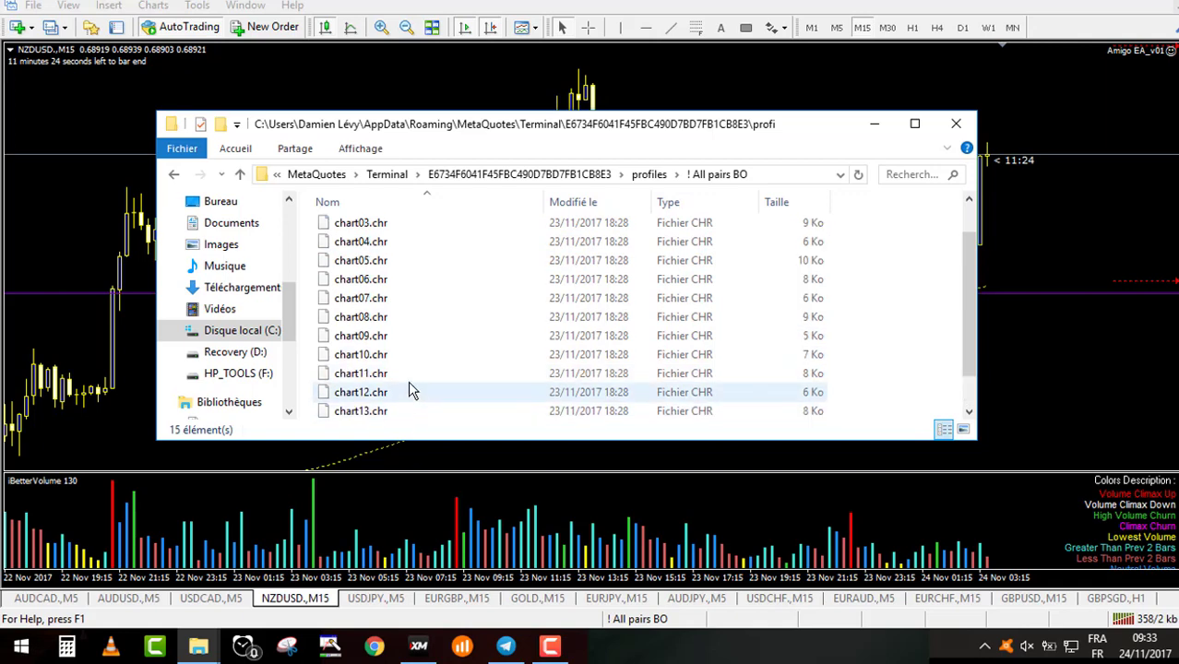
scroll(407, 381, "up", 2)
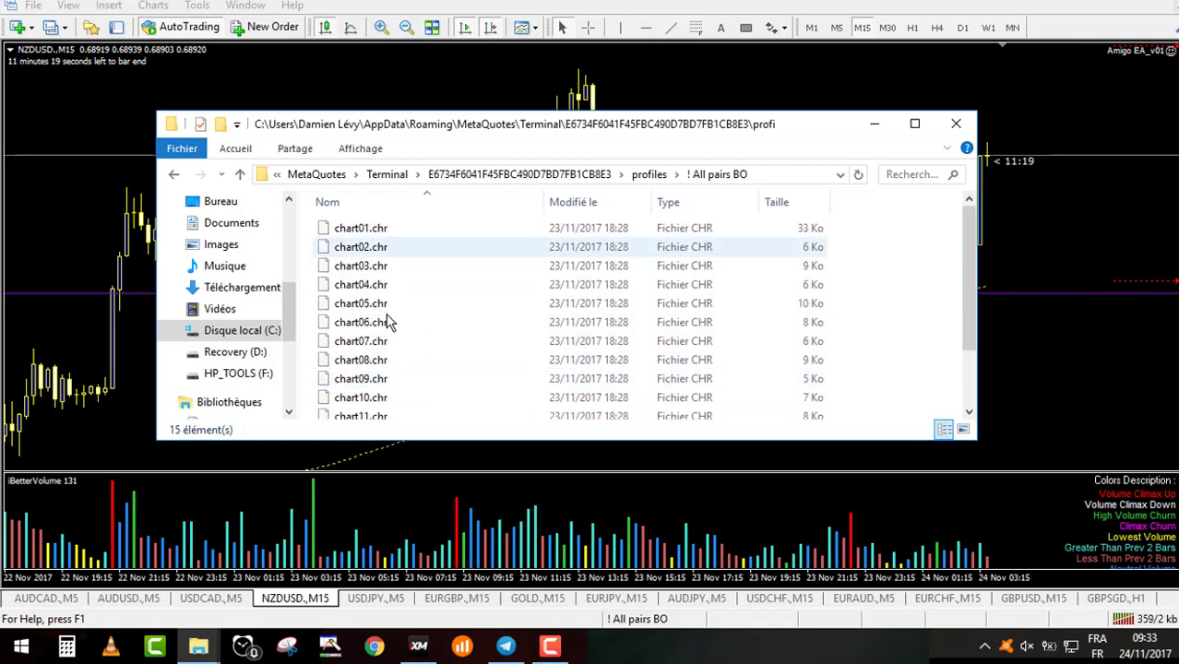
left_click(174, 175)
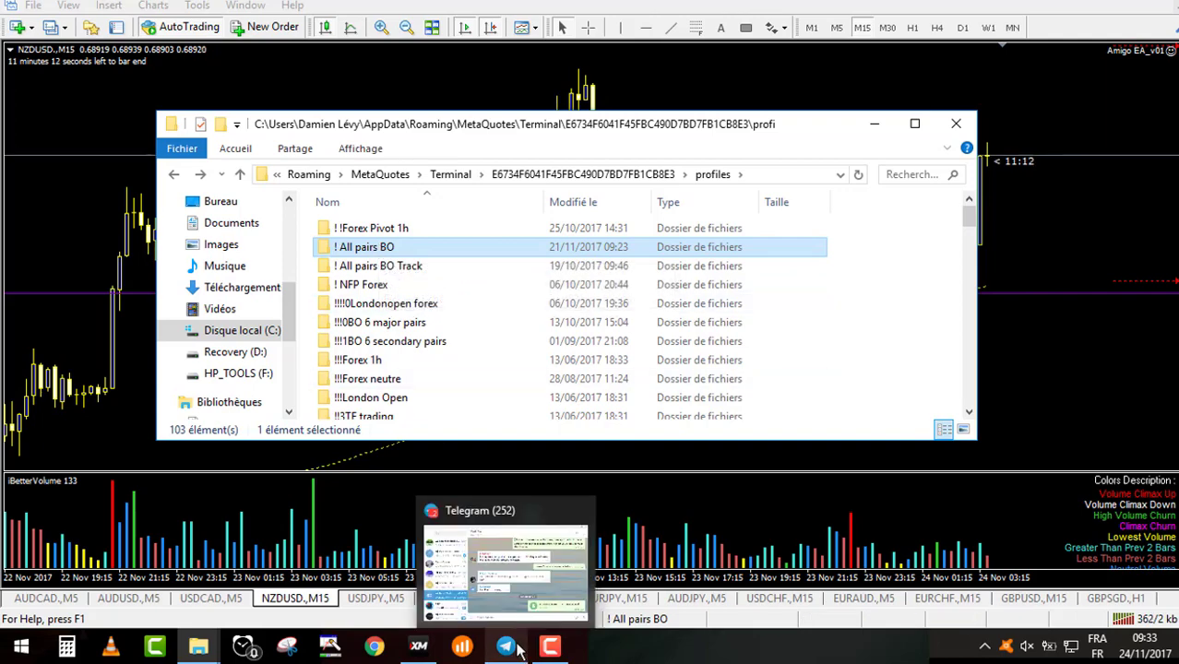
Step: Send the 25.9 KB '! All pairs BO.zip' profile archive to the Telegram group chat
left_click(517, 651)
left_click(208, 123)
left_click_drag(415, 123, 127, 85)
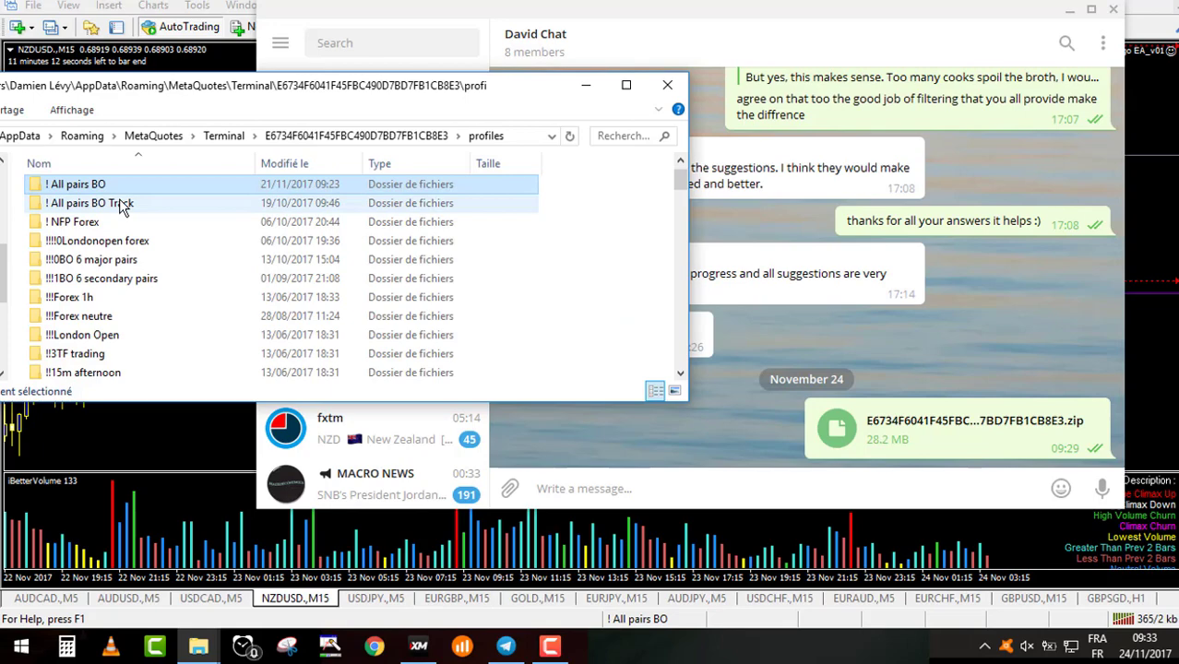
left_click(902, 347)
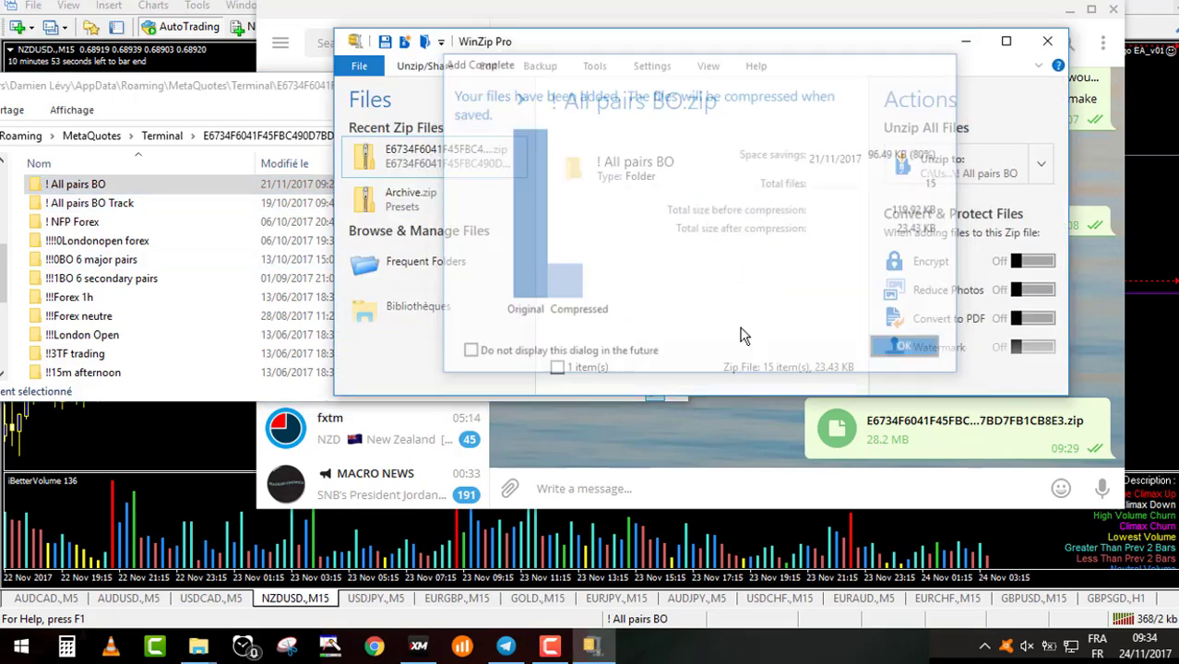
scroll(166, 208, "down", 10)
left_click_drag(73, 275, 775, 421)
left_click(784, 335)
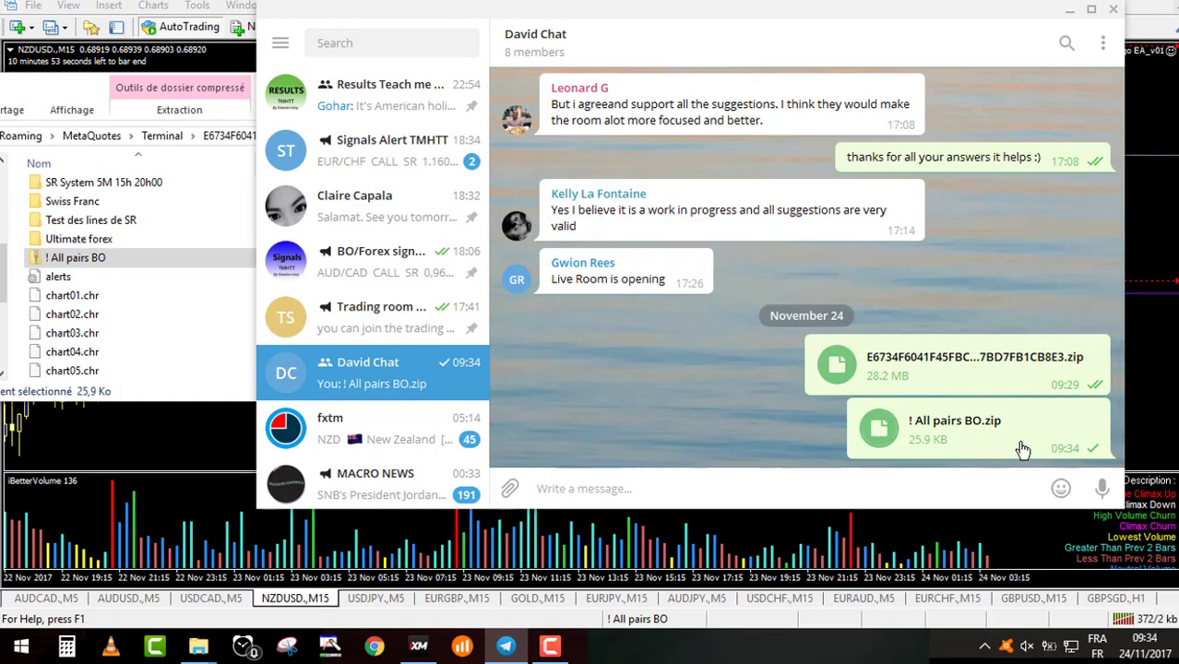
Step: Show the sent '! All pairs BO.zip' in its folder and cut it
right_click(954, 443)
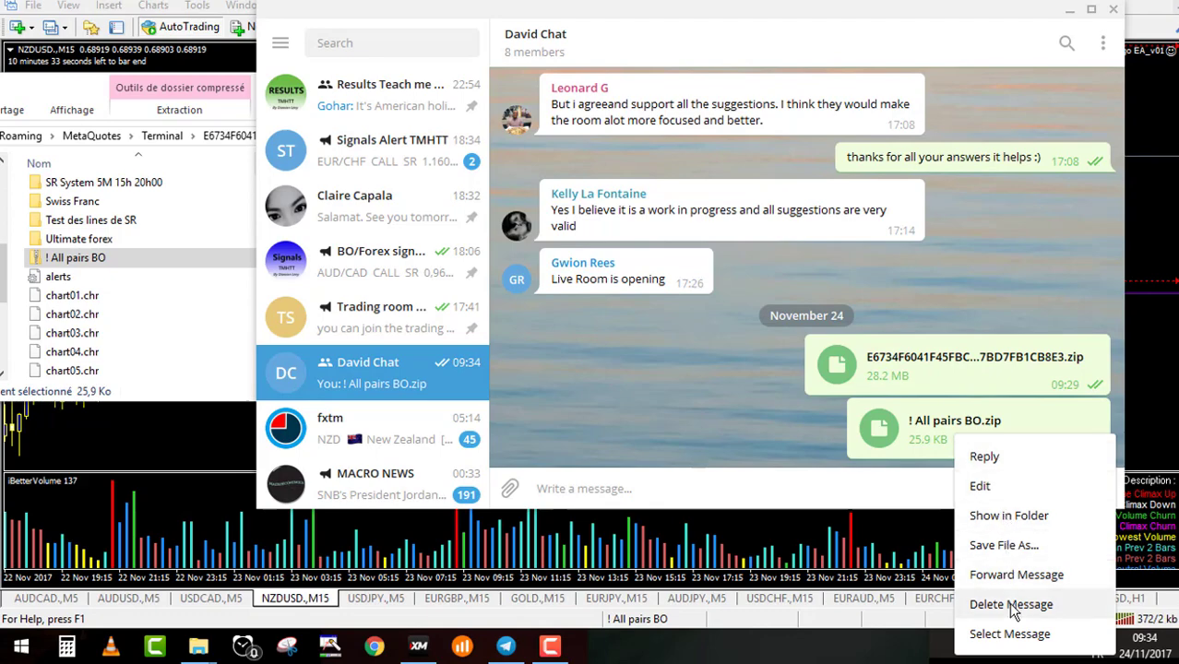
left_click(1008, 517)
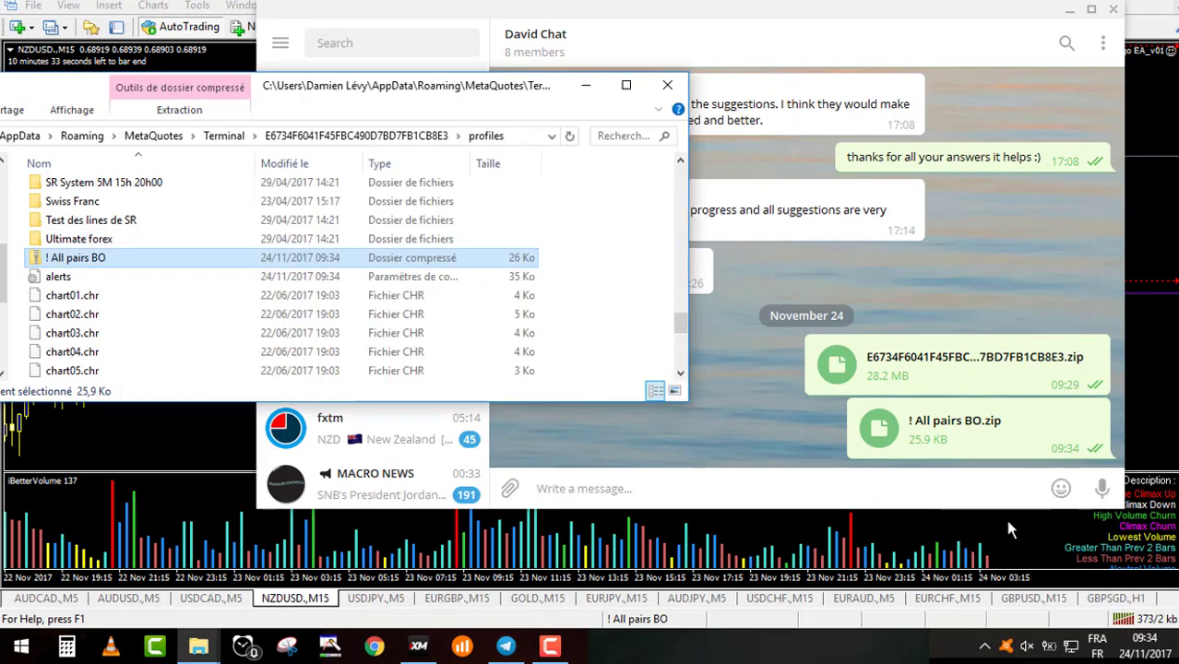
right_click(95, 261)
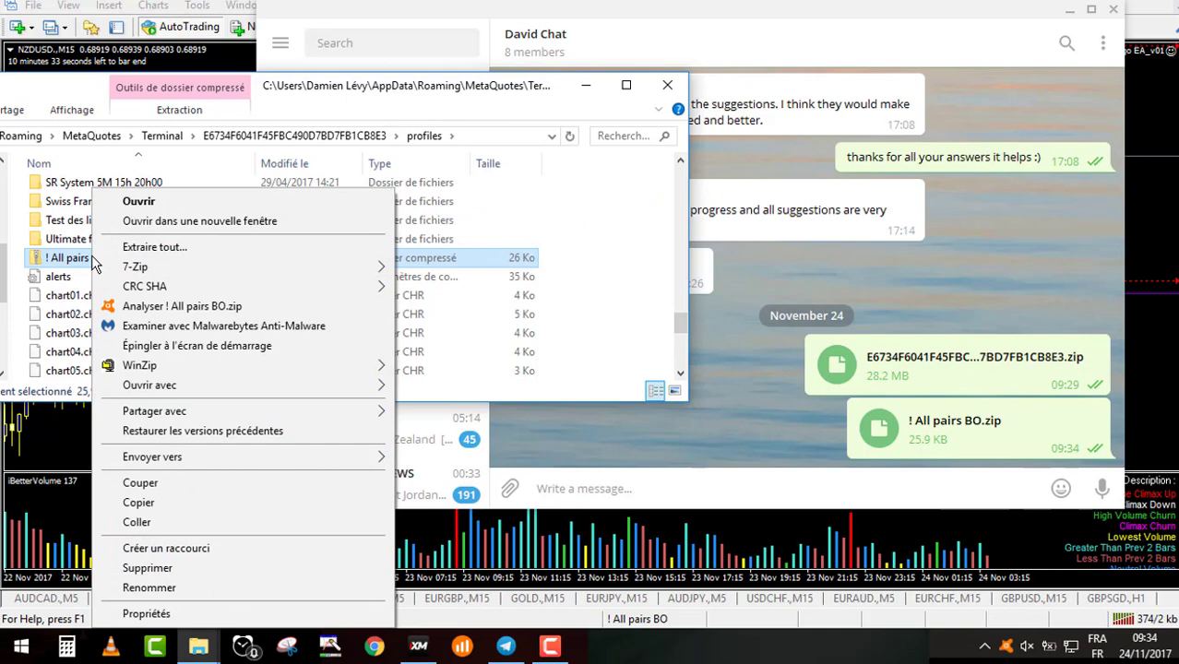
left_click(164, 481)
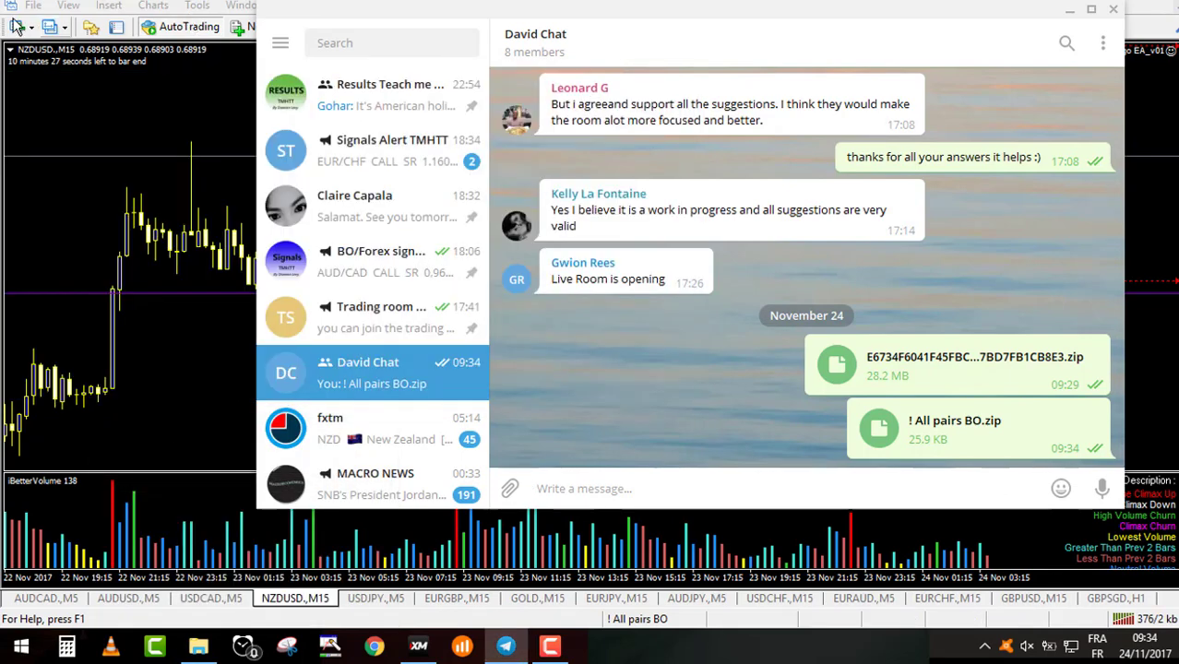
Step: Paste '! All pairs BO.zip' into MT4's profiles folder, skipping the same-name conflict
left_click(33, 5)
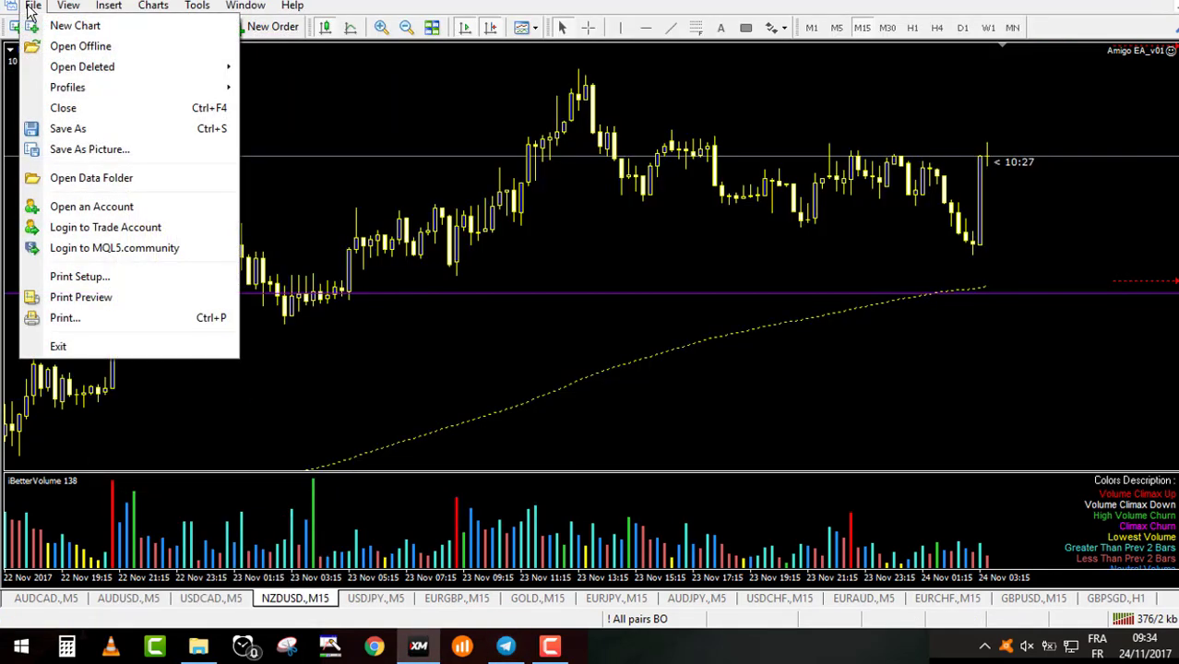
left_click(84, 178)
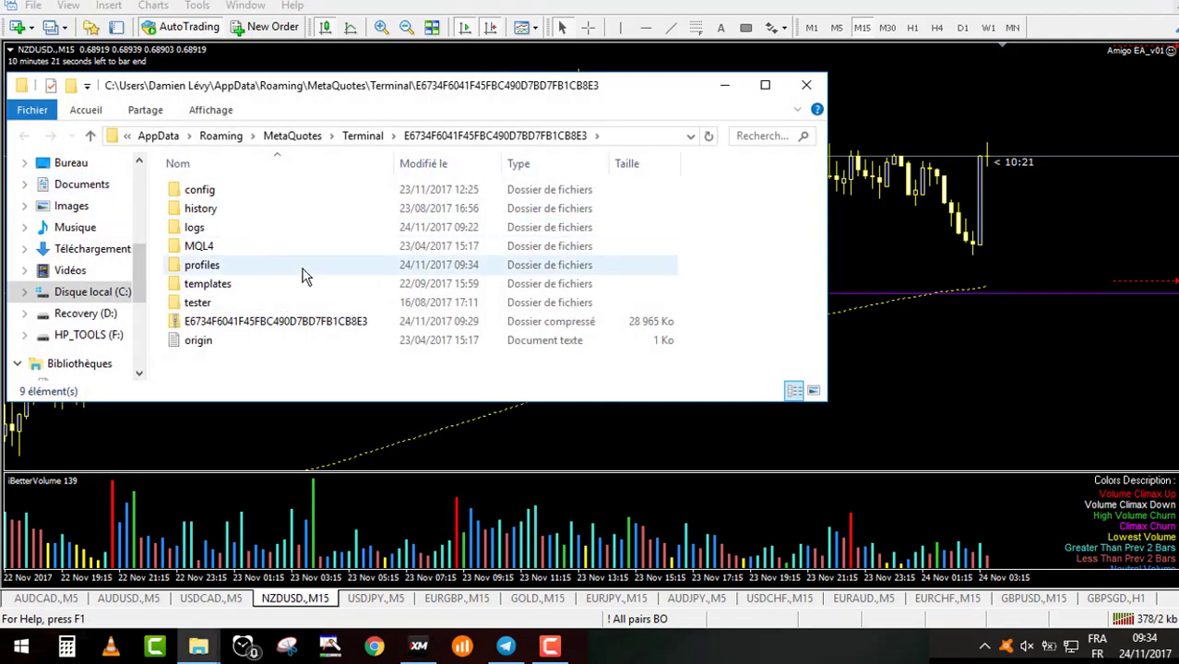
double_click(216, 269)
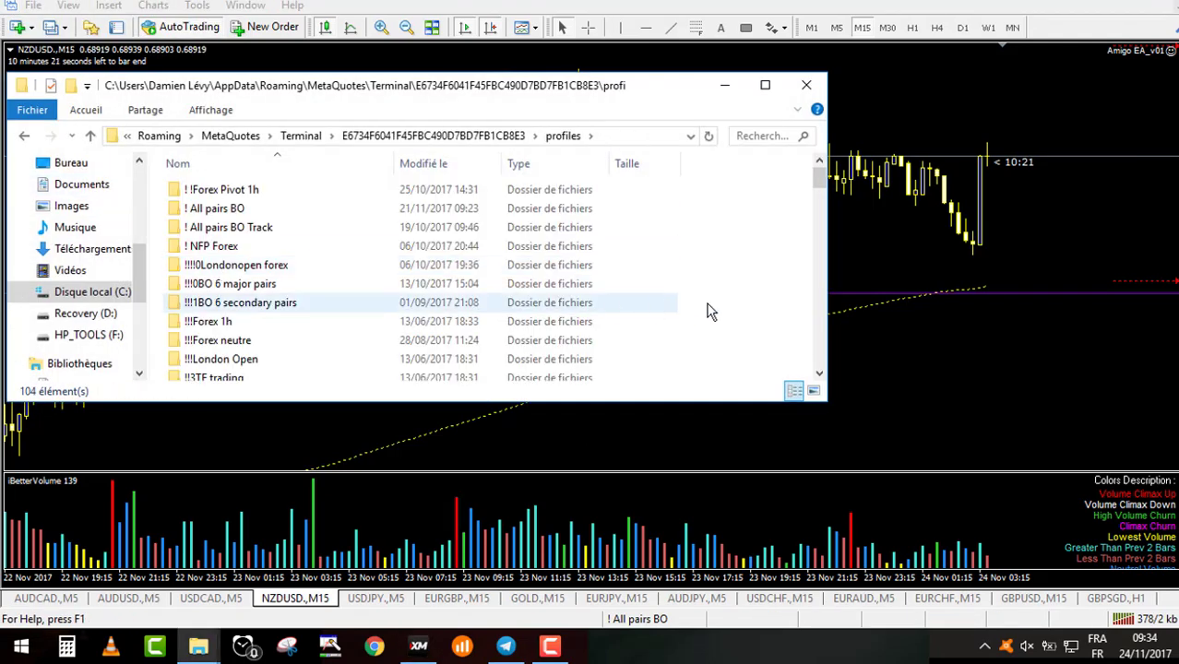
right_click(745, 307)
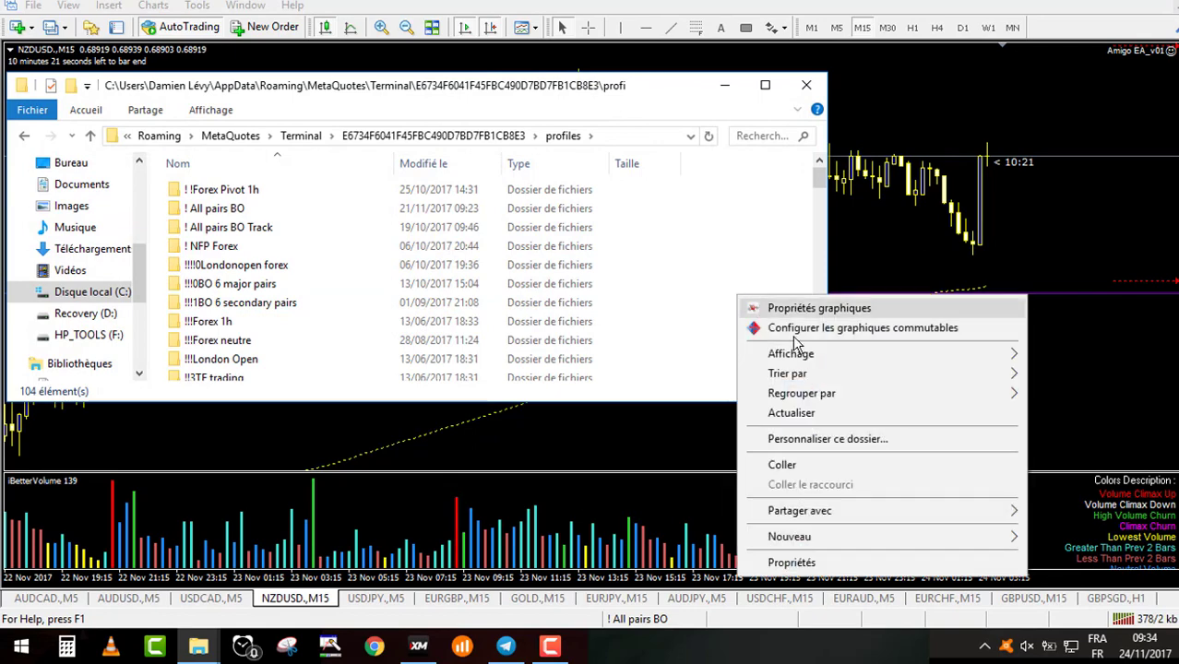
left_click(782, 464)
left_click(659, 378)
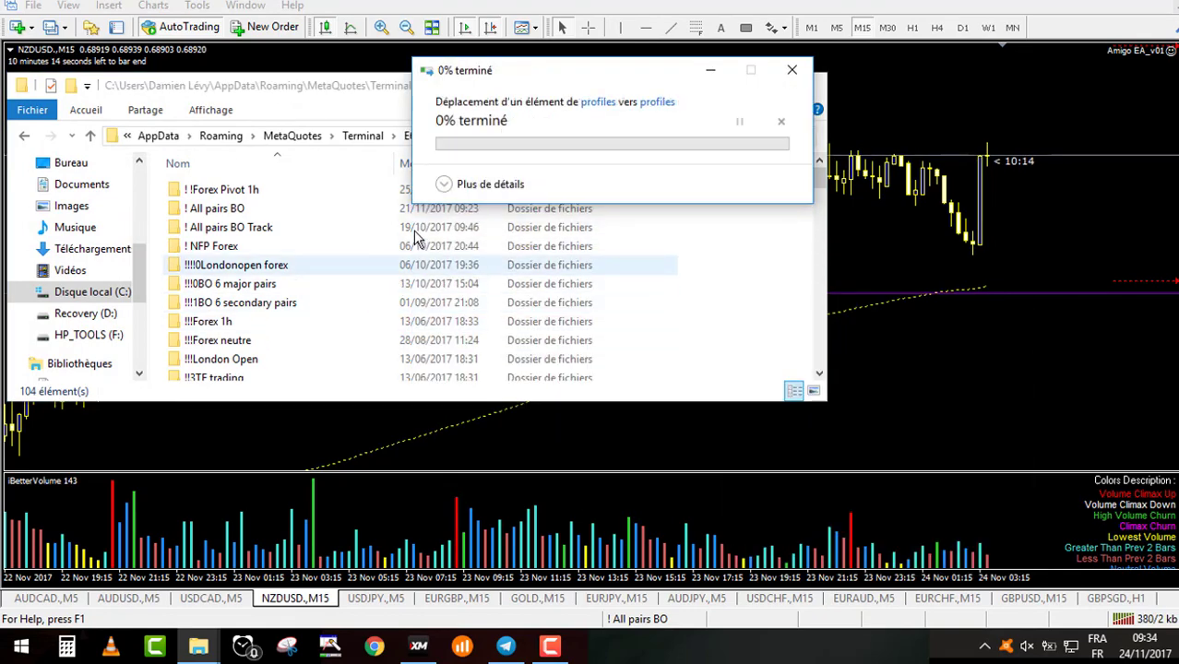
Step: Unzip '! All pairs BO.zip' into the profiles folder and close File Explorer
left_click(217, 227)
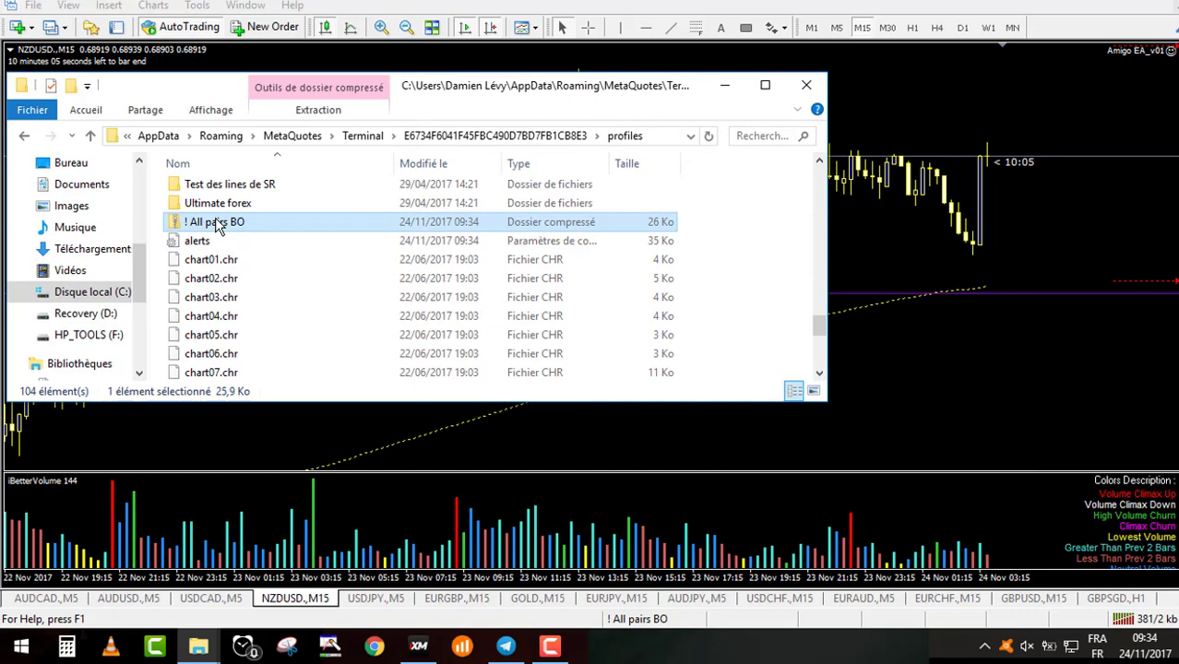
right_click(218, 227)
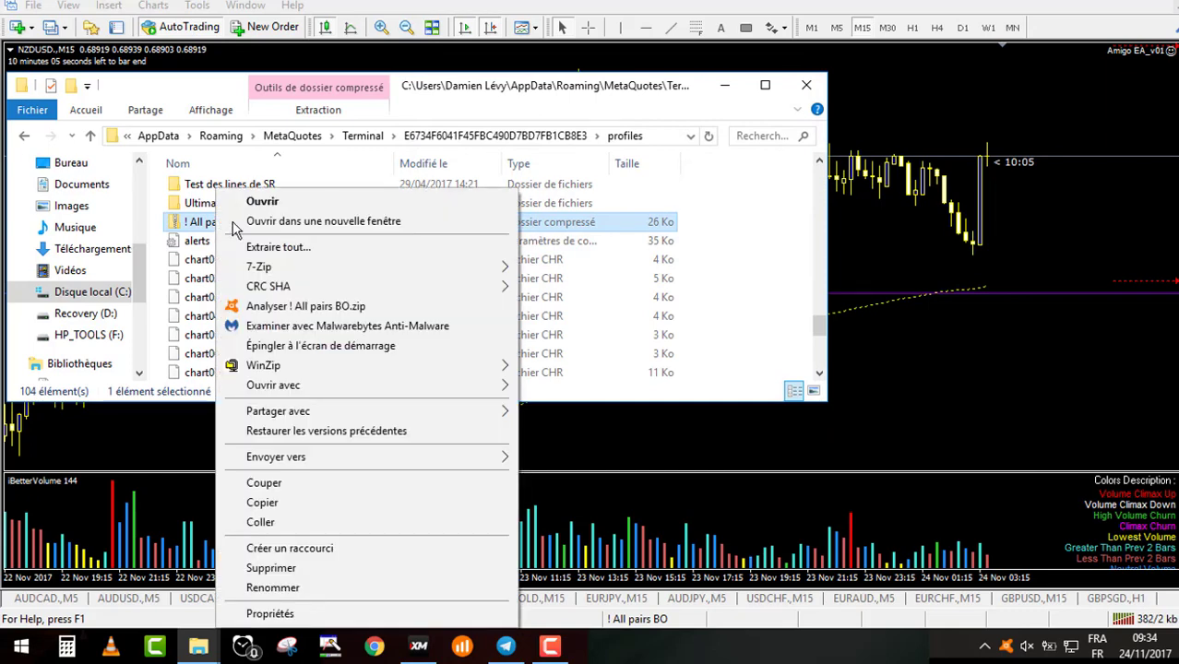
mouse_move(411, 364)
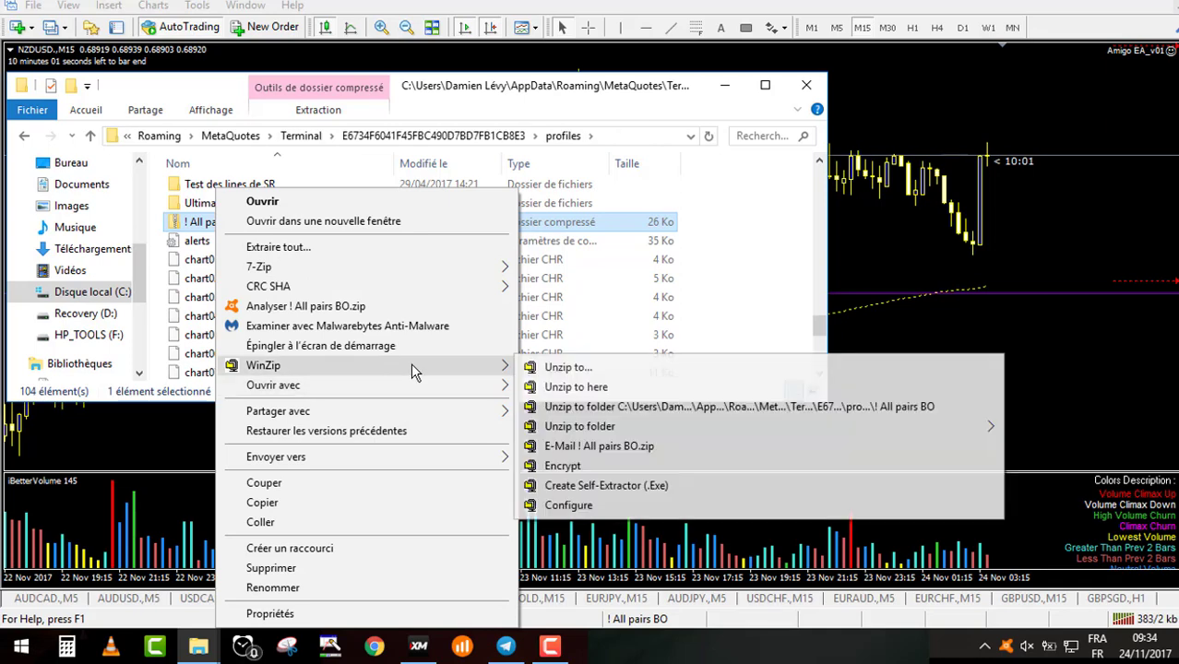
left_click(494, 367)
scroll(324, 273, "up", 3)
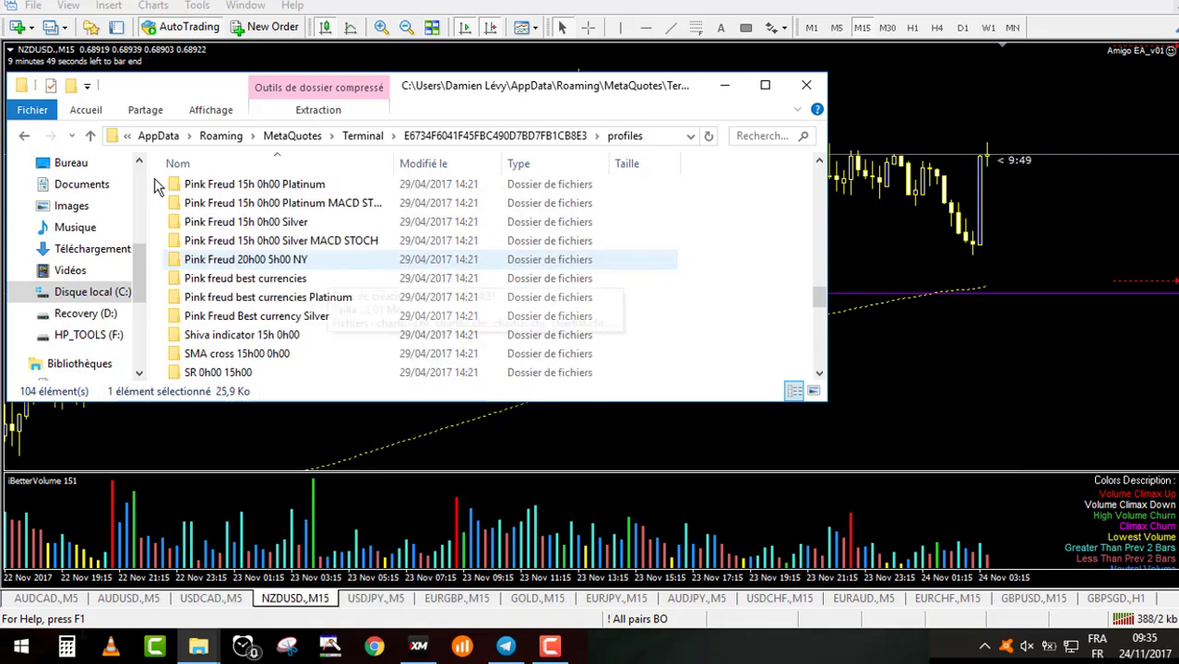
left_click(806, 85)
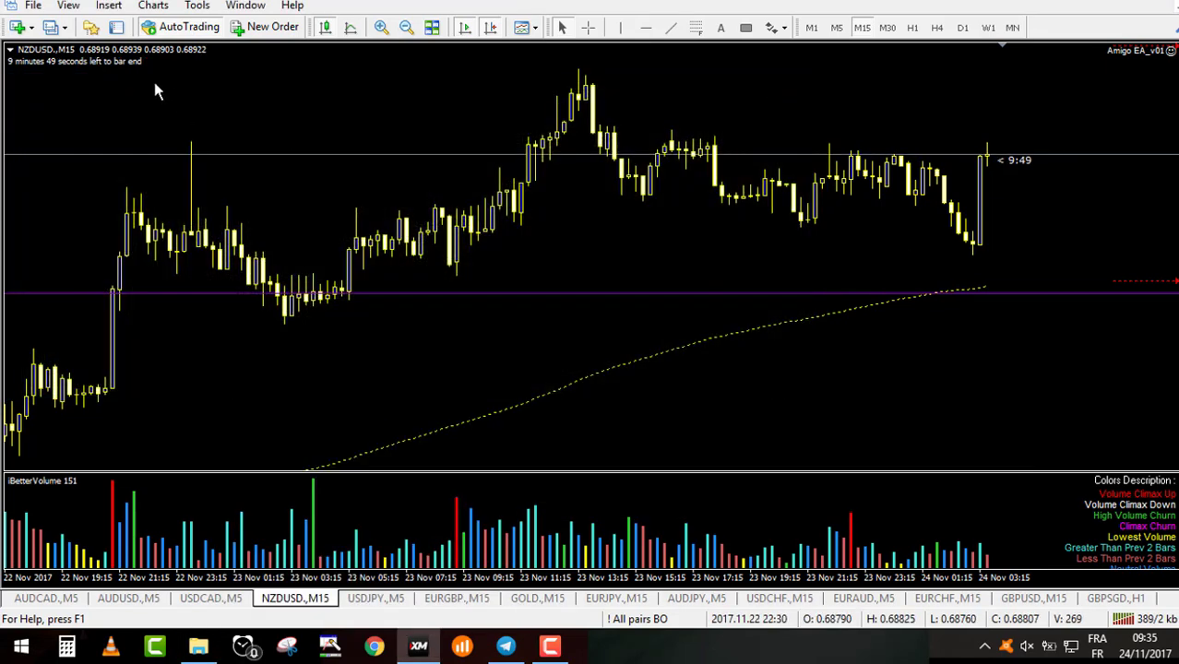
Step: Refresh the Navigator's indicator list, then load the '! All pairs BO' profile onto the charts
left_click(93, 29)
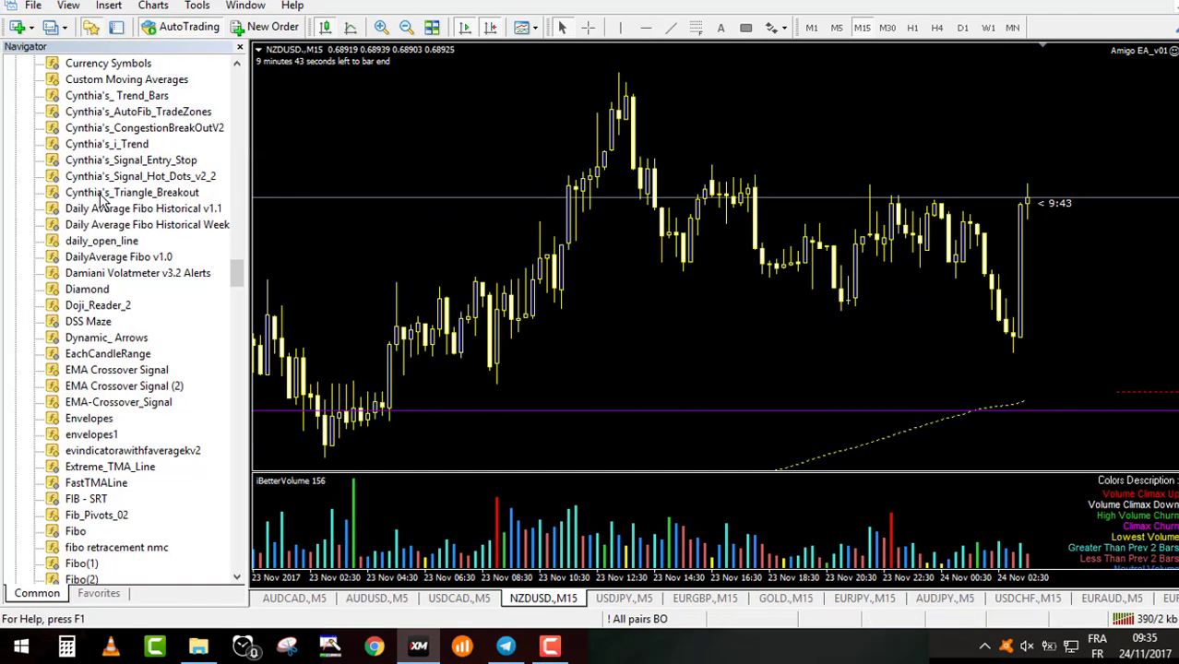
right_click(34, 244)
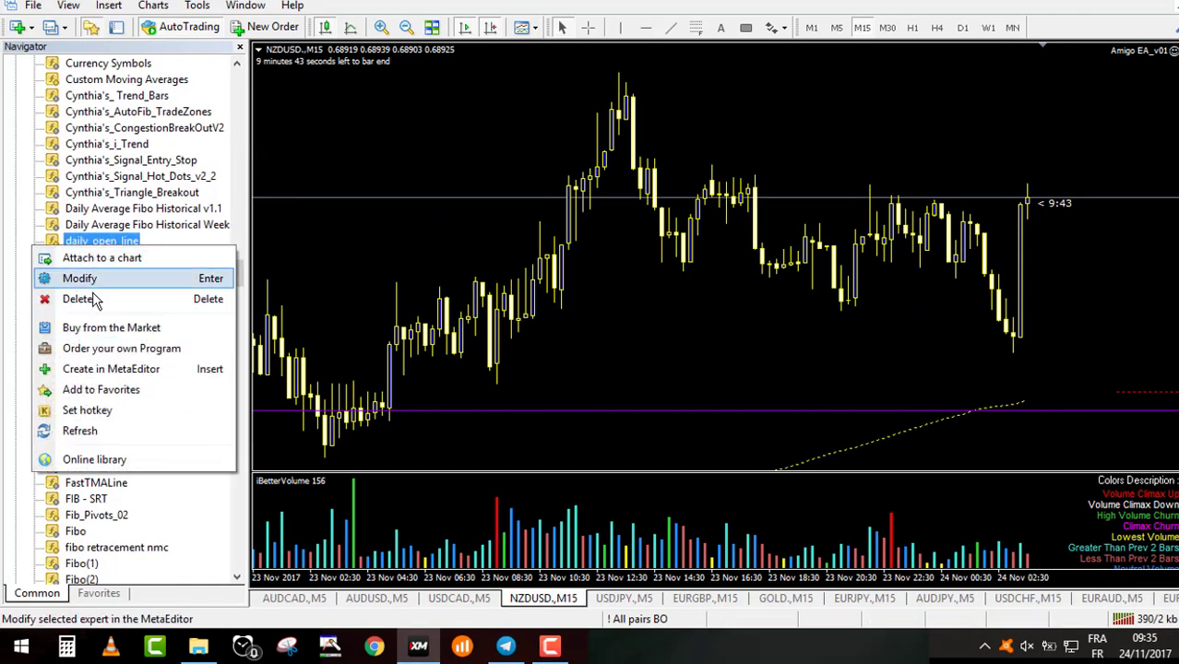
left_click(112, 431)
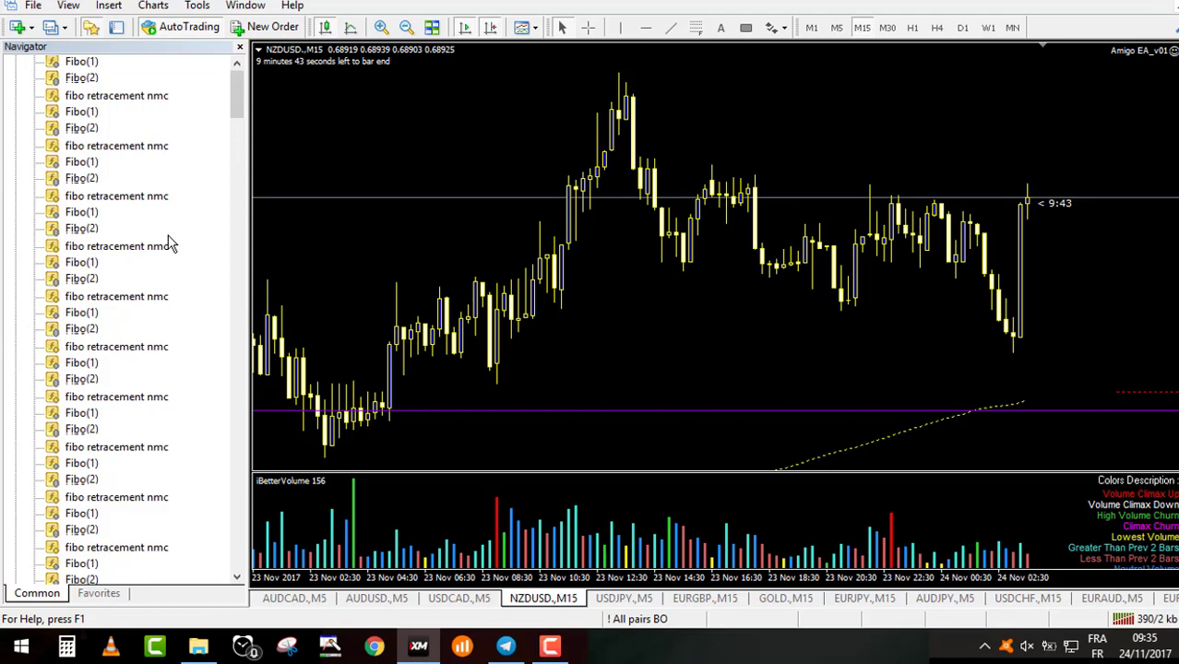
left_click(92, 30)
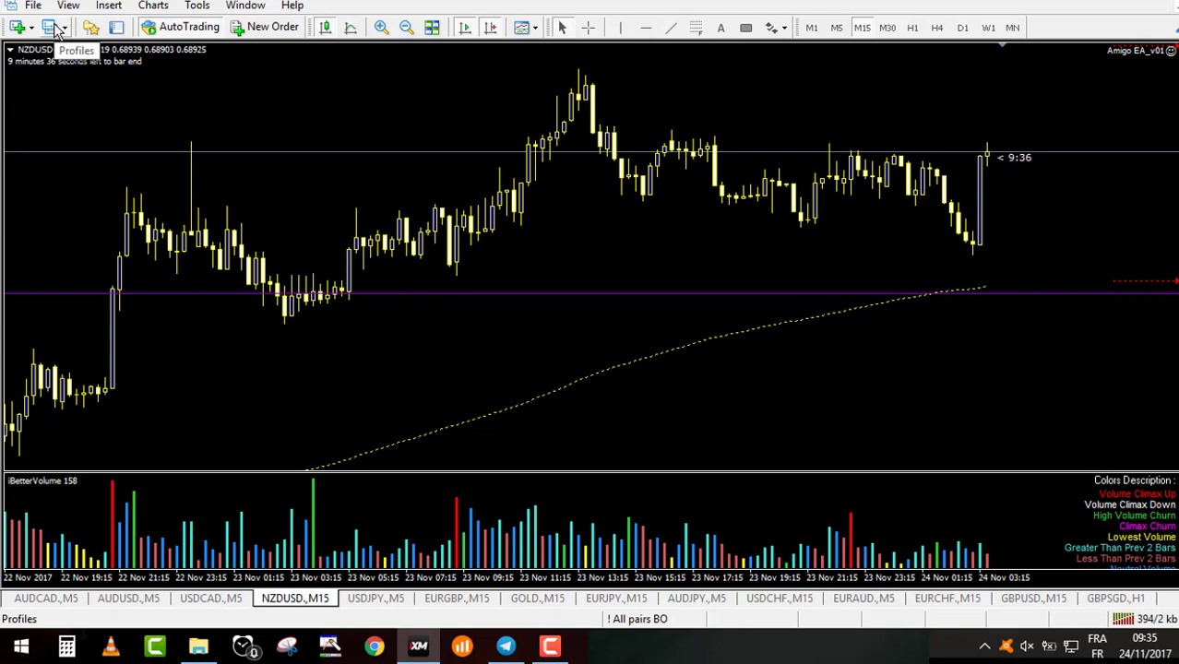
left_click(57, 30)
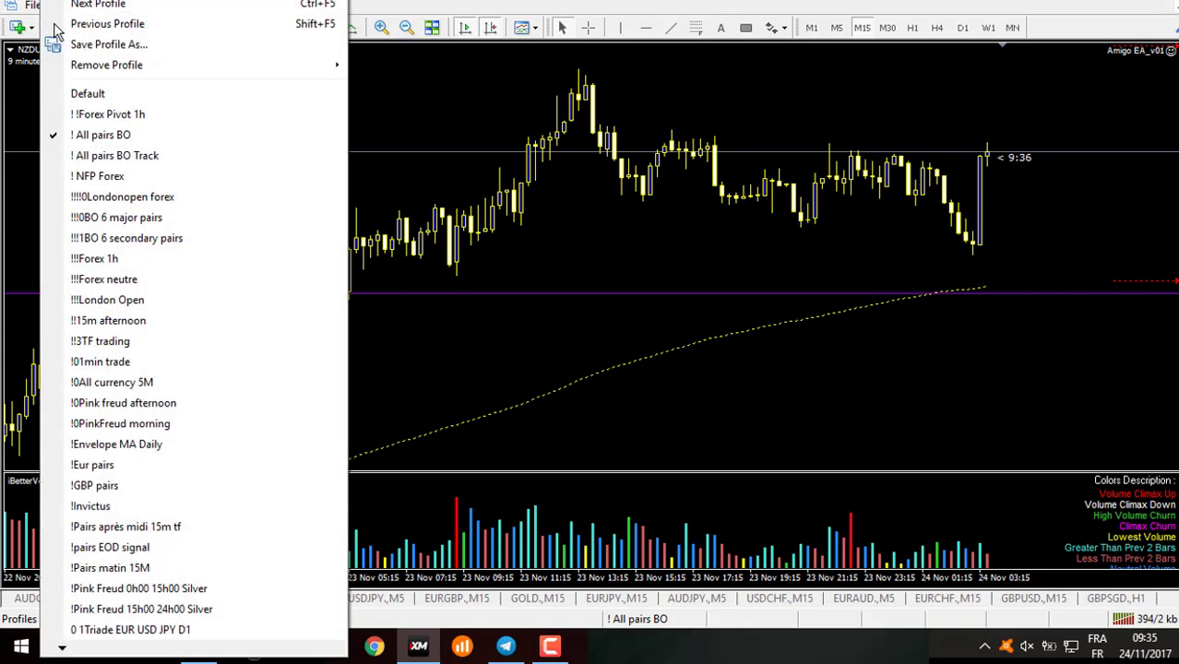
left_click(172, 136)
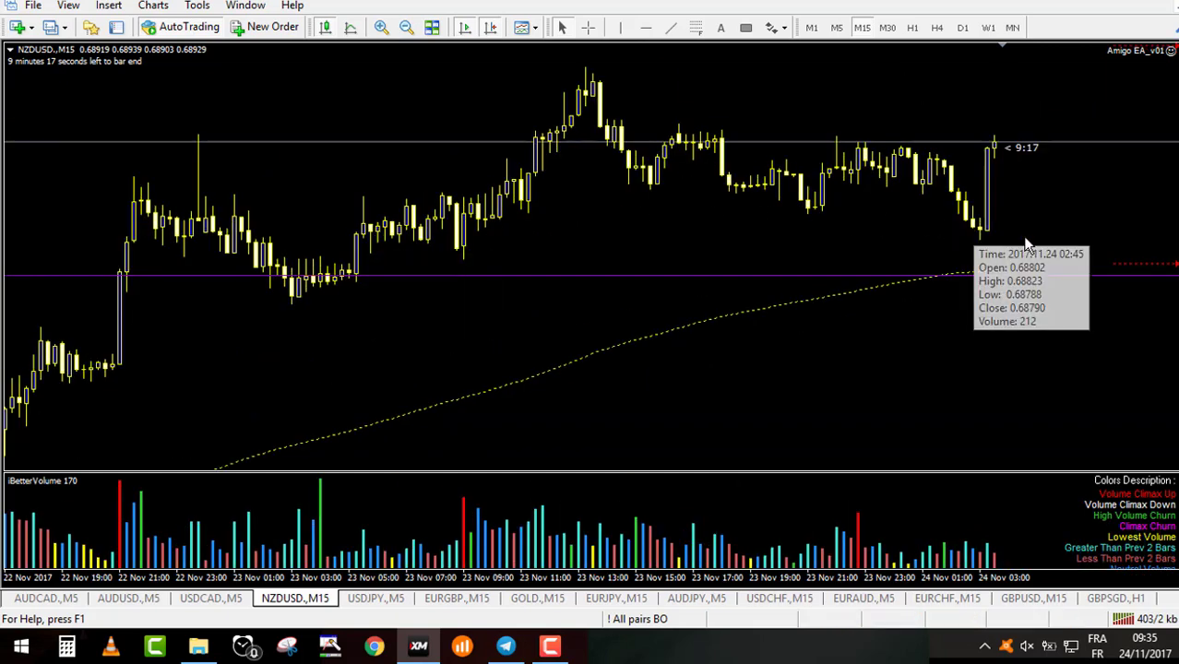
Step: Create a price alert on the NZDUSD chart at Bid below 0.68764 and open its settings
right_click(1056, 241)
mouse_move(1095, 226)
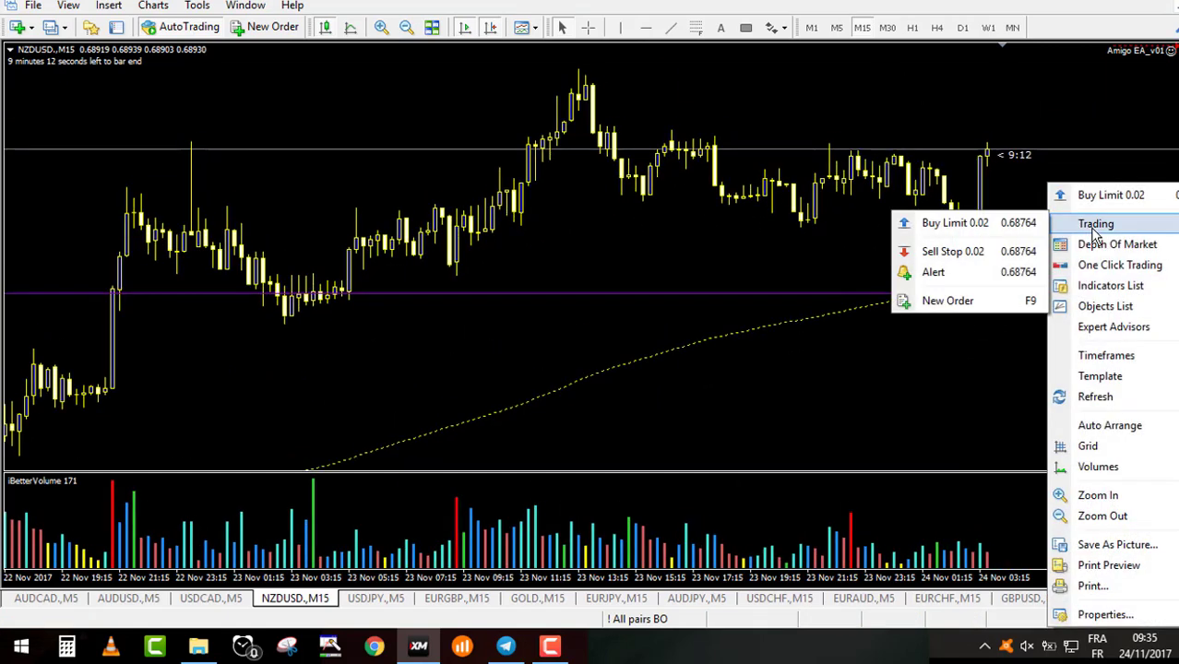
left_click(964, 277)
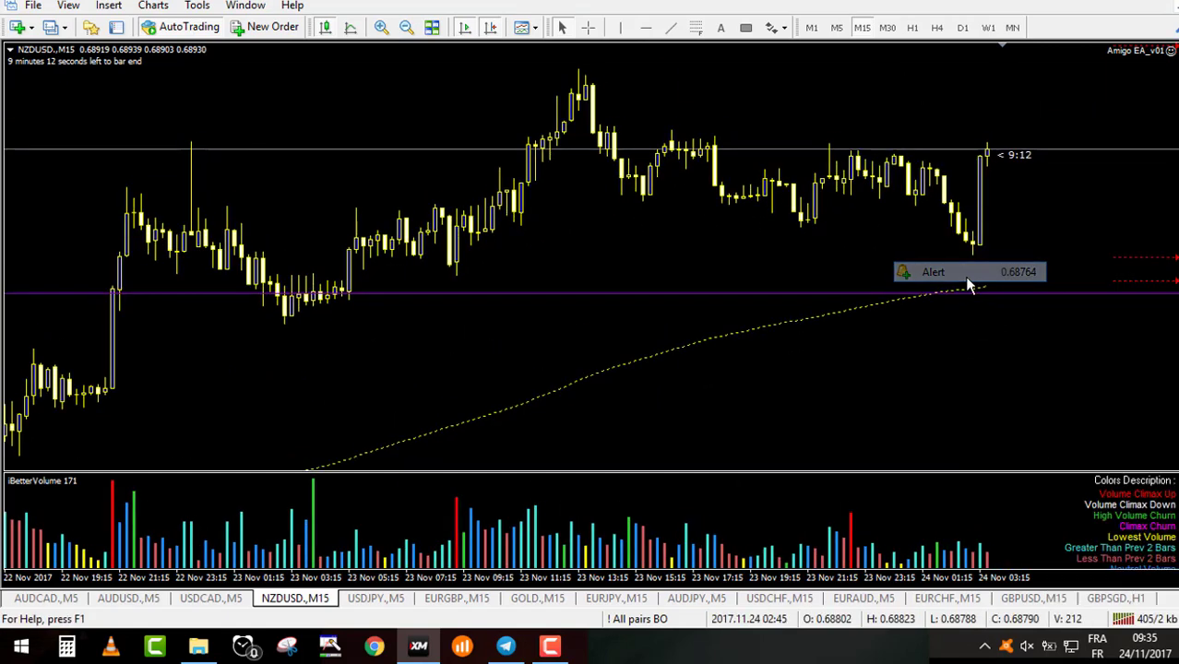
double_click(1137, 259)
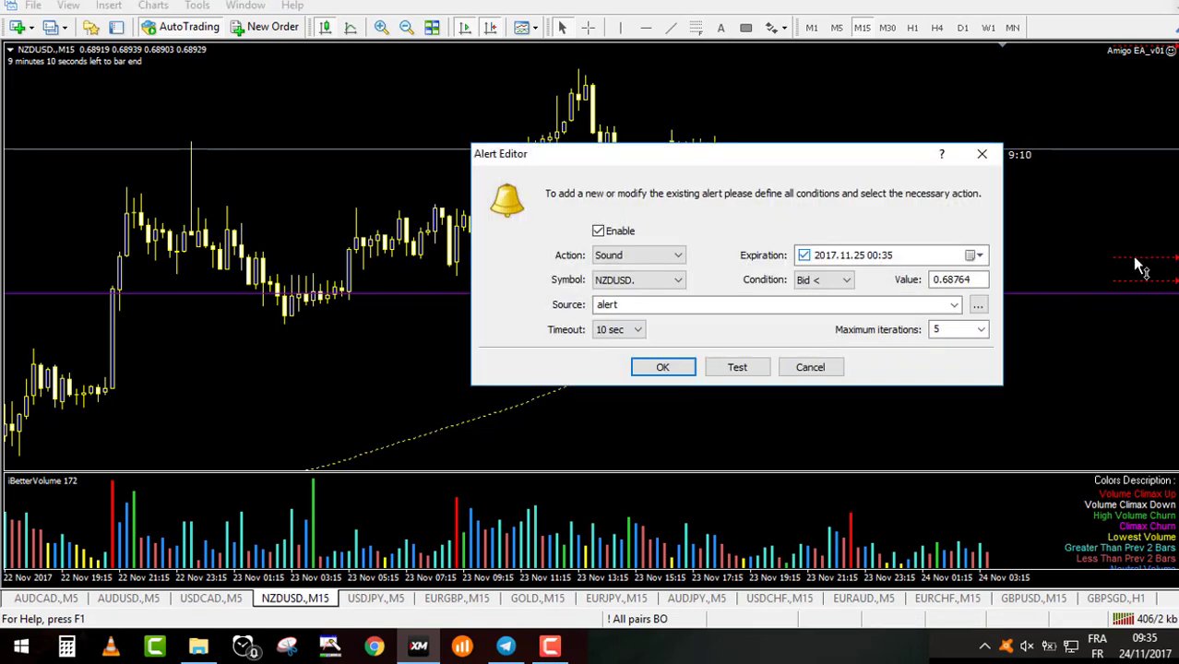
Step: Set the alert sound to buynzdusd5, expiration 2017.12.10 and maximum iterations 1000, then save
double_click(691, 304)
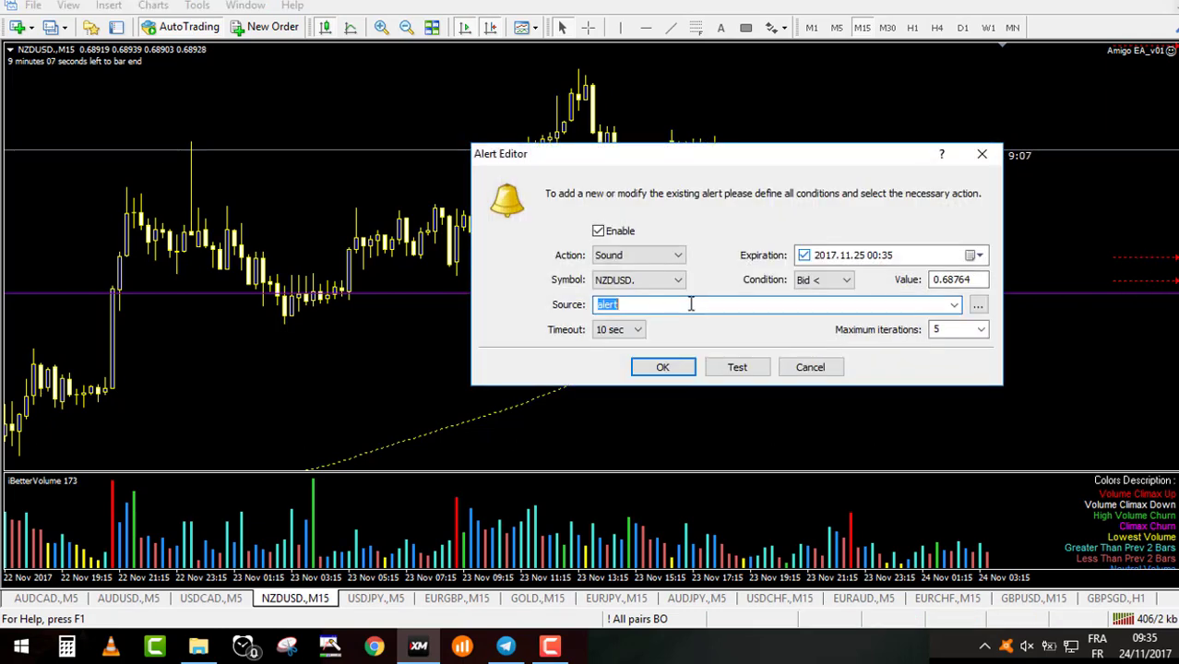
type("buynzdusd5")
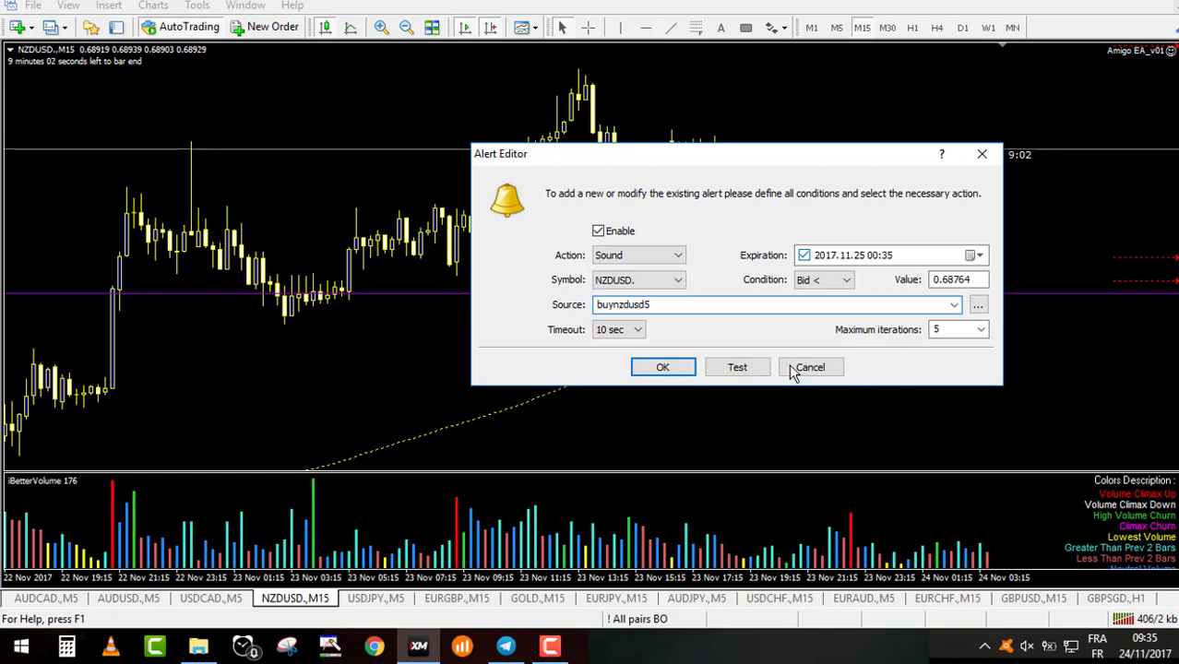
left_click(744, 367)
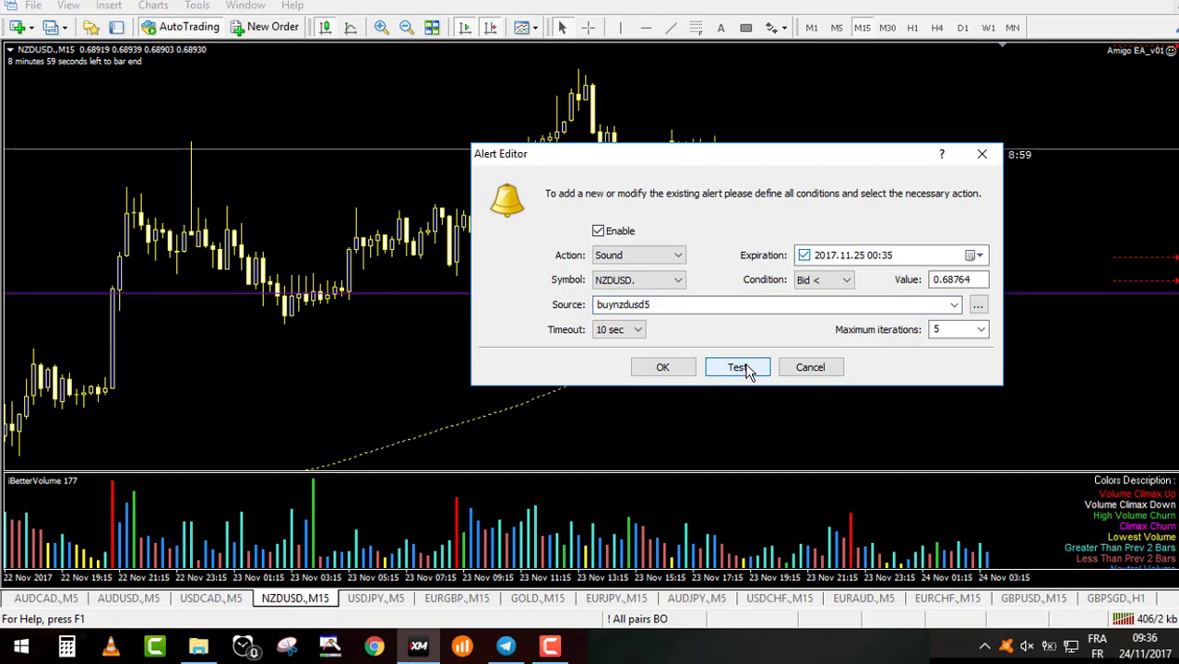
left_click(977, 255)
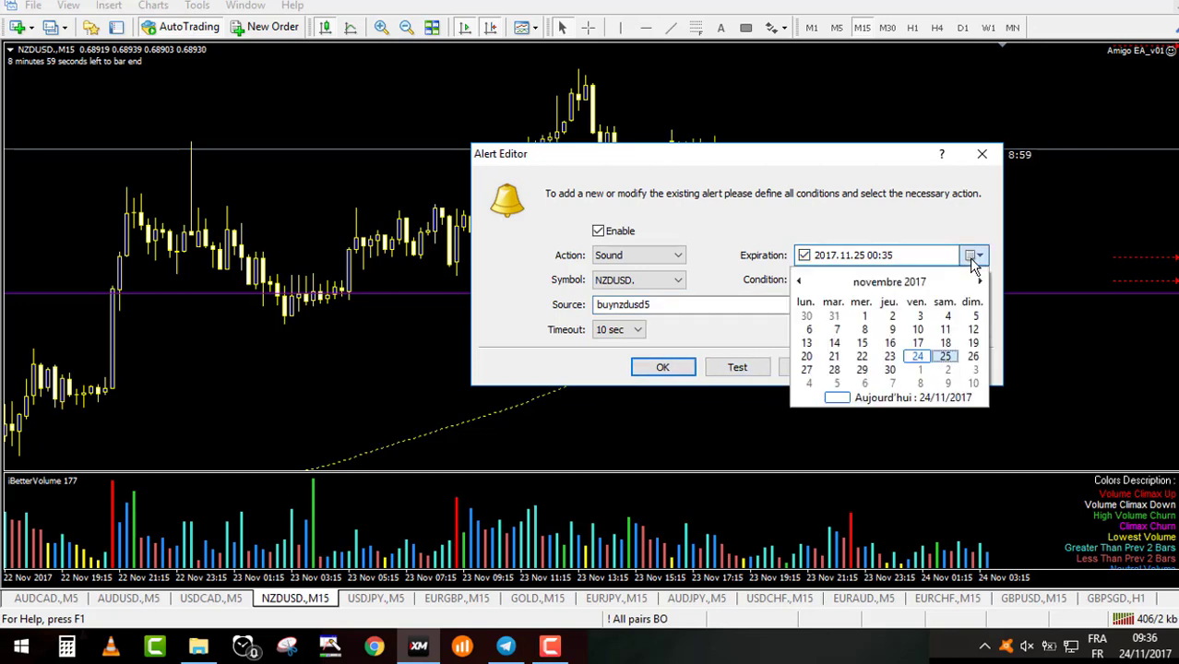
left_click(978, 384)
left_click(981, 329)
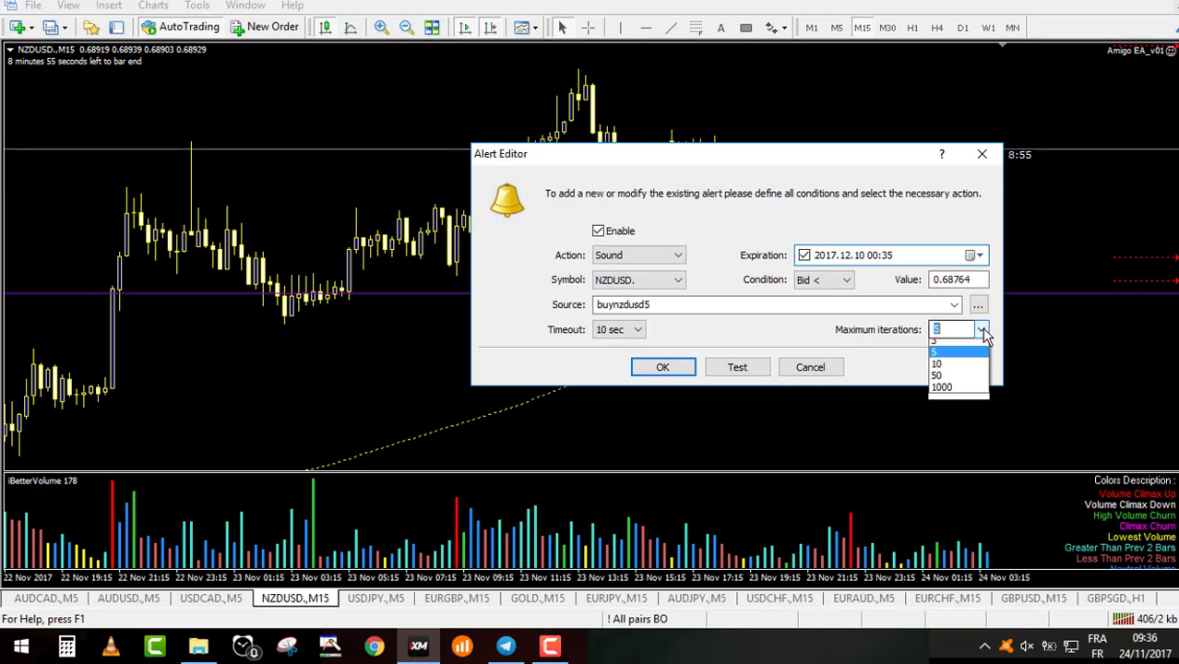
left_click(959, 404)
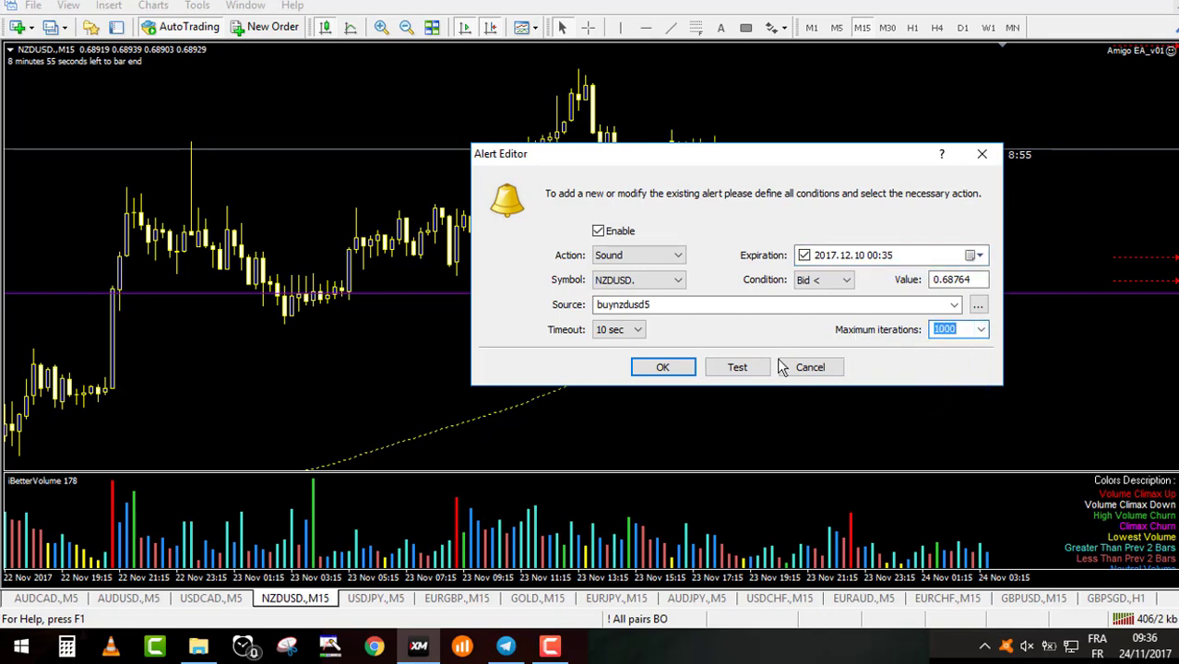
left_click(668, 370)
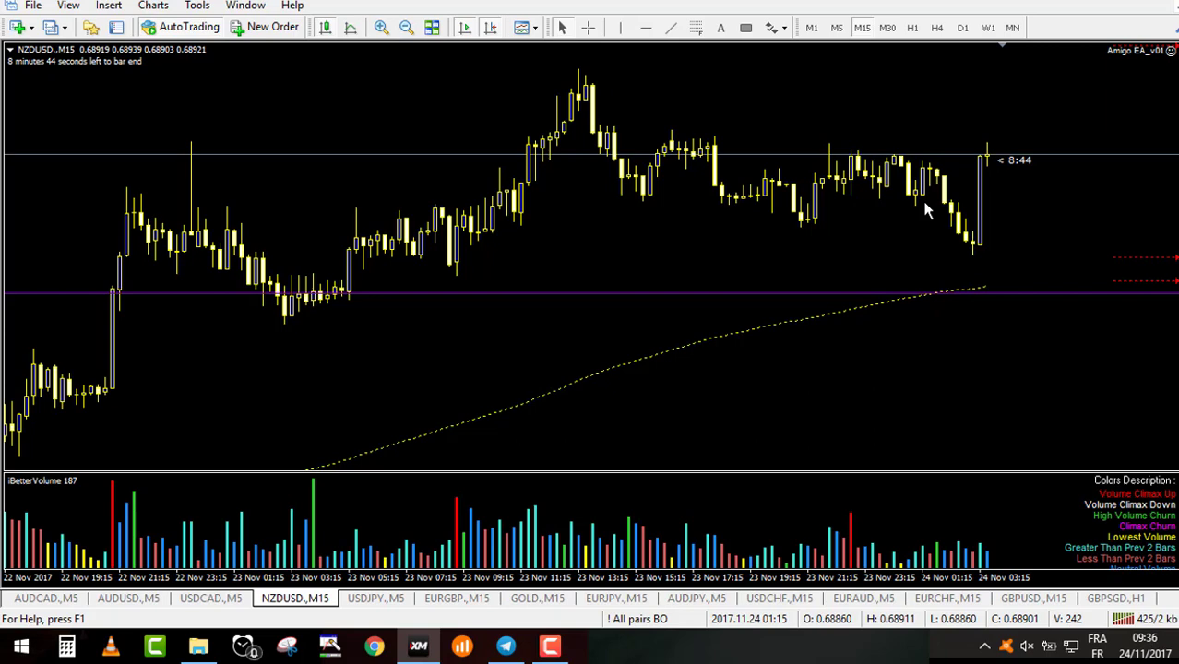
mouse_move(657, 557)
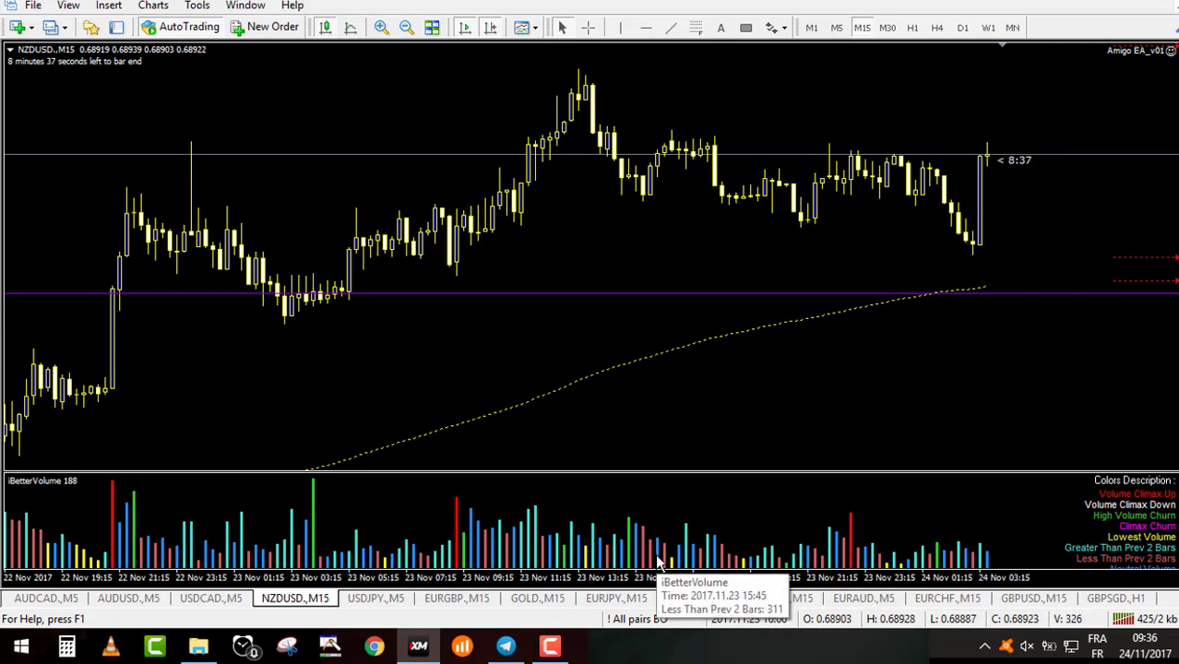